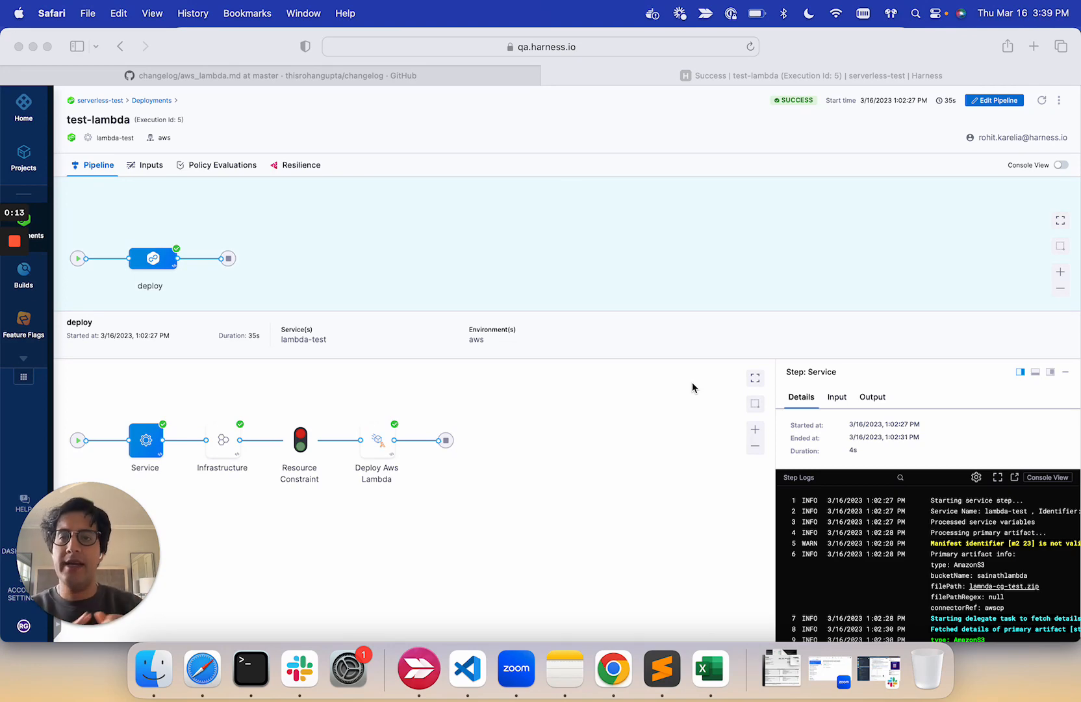
# Review the opening of the AWS Lambda quickstart on GitHub, then return to the test-lambda pipeline execution in Harness
pyautogui.click(501, 76)
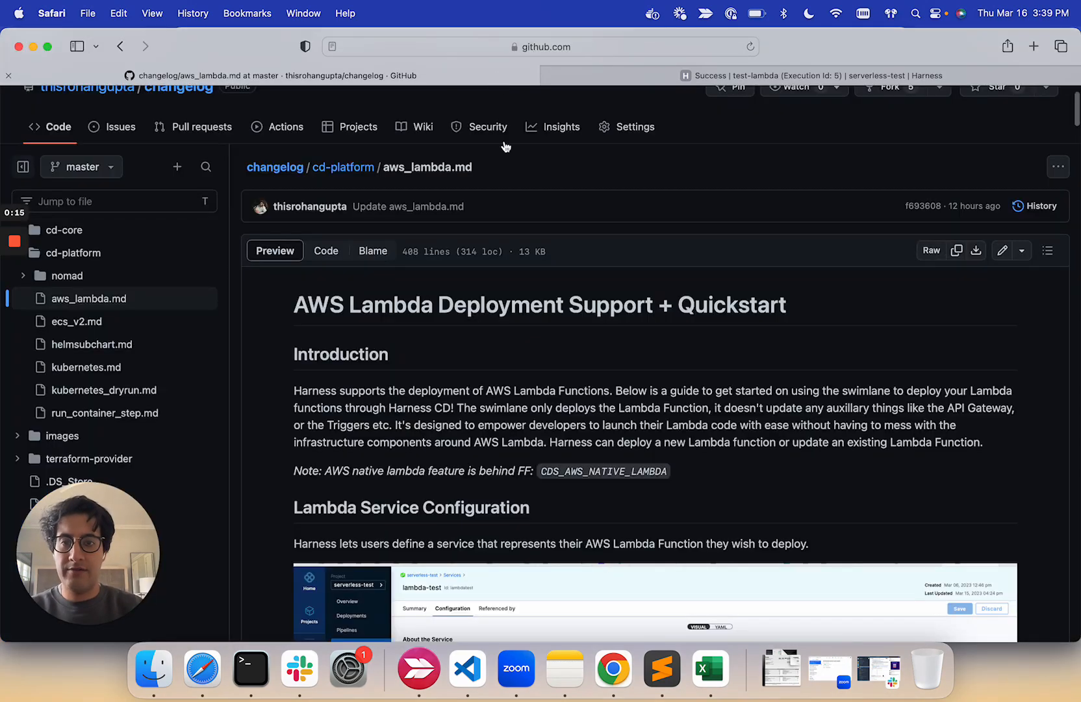
pyautogui.scroll(-5, 549, 355)
pyautogui.scroll(-5, 547, 354)
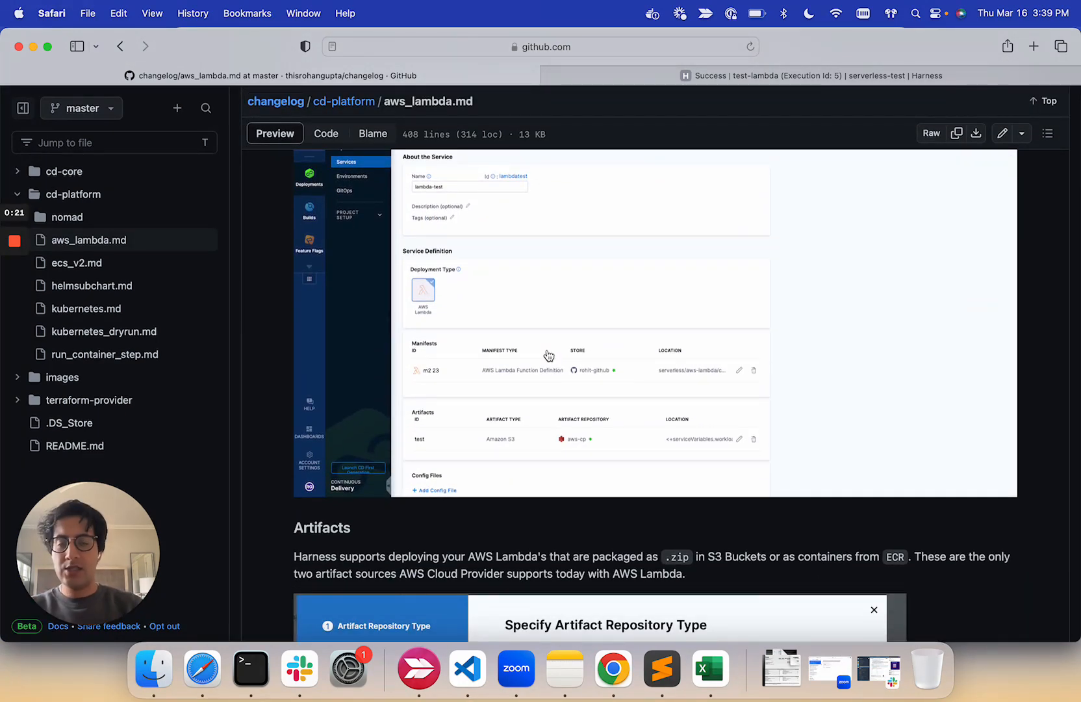
pyautogui.click(797, 81)
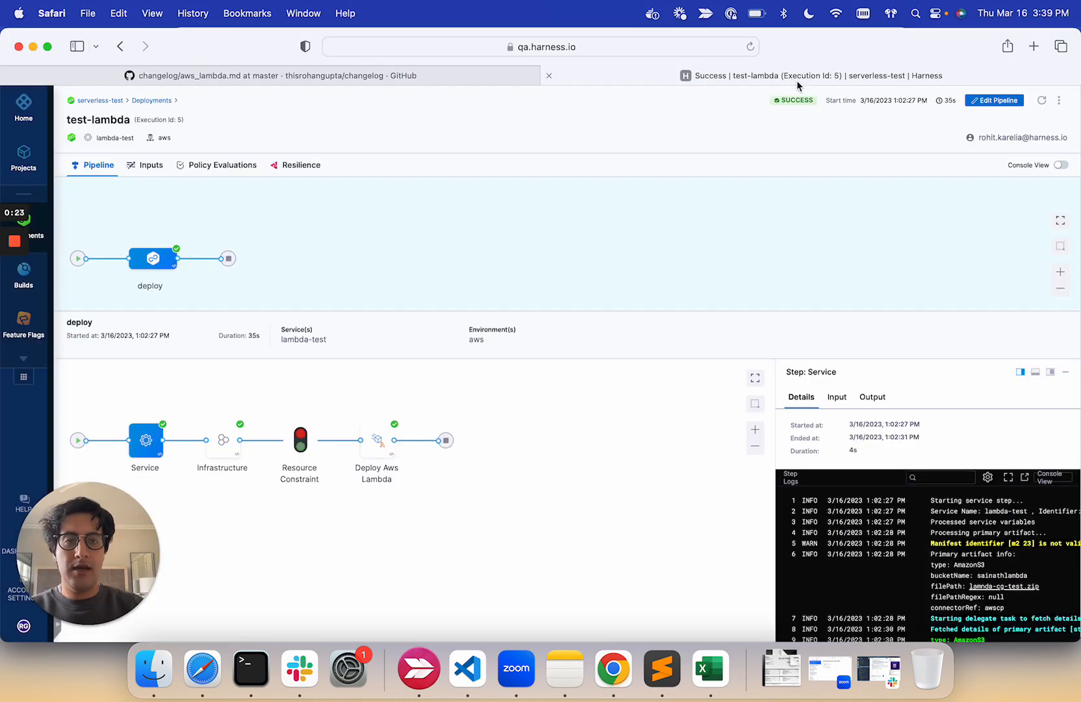
pyautogui.scroll(-2, 516, 345)
pyautogui.scroll(2, 516, 345)
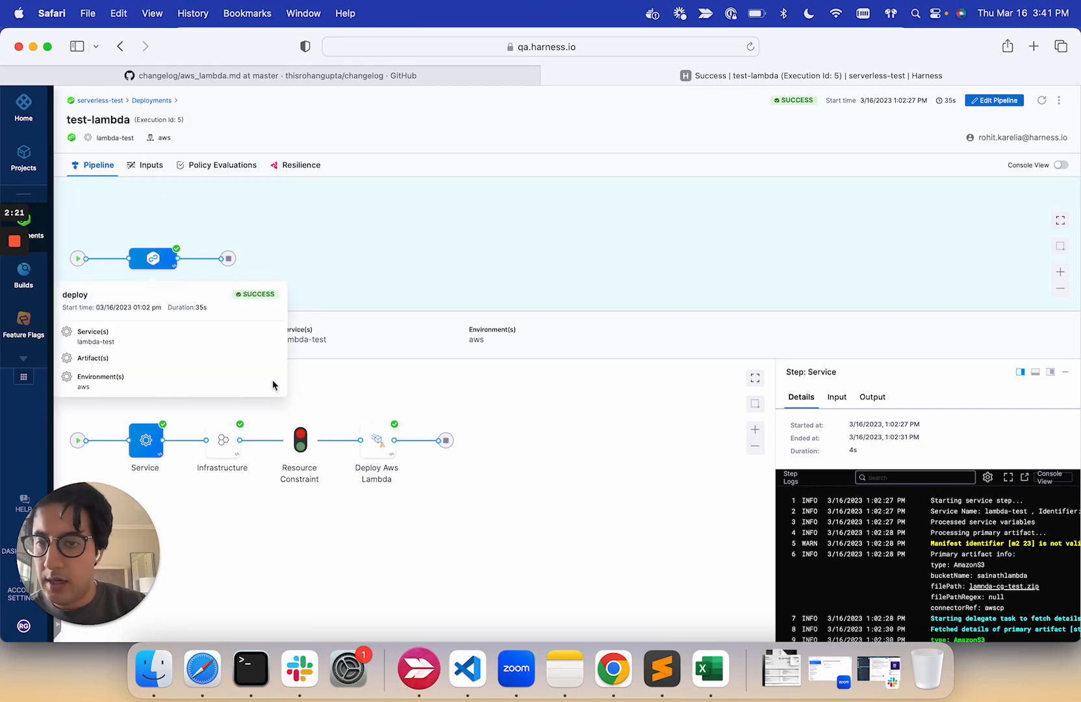
# Go to the project's service management list and create a new service named helloRohan
pyautogui.click(317, 347)
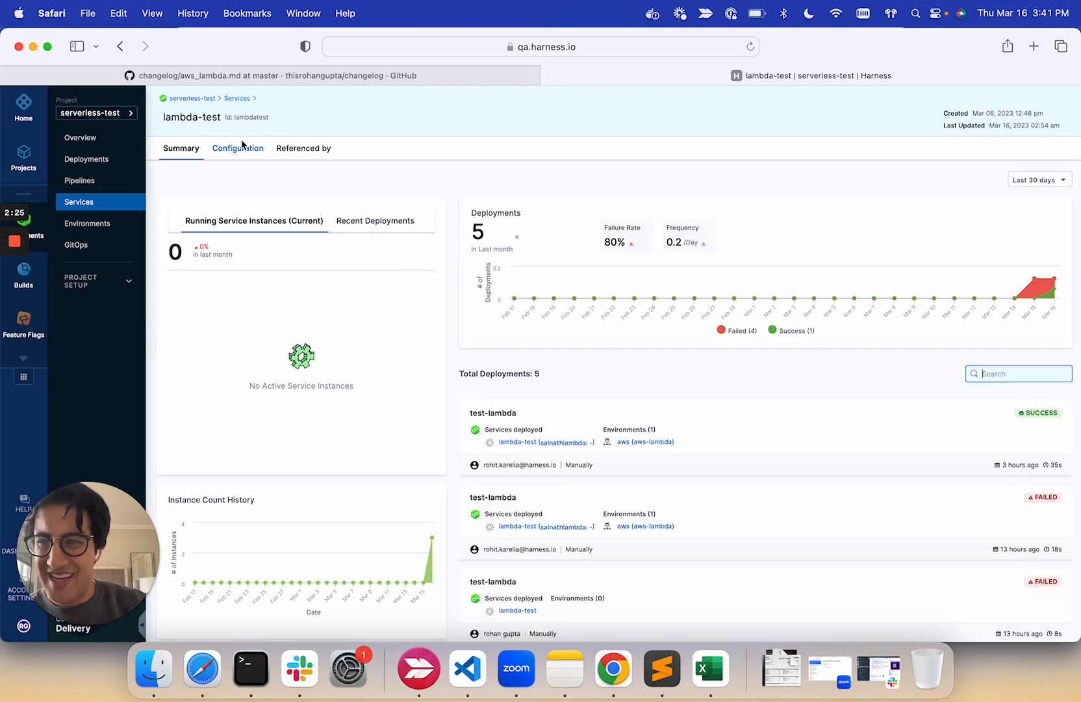
pyautogui.click(238, 99)
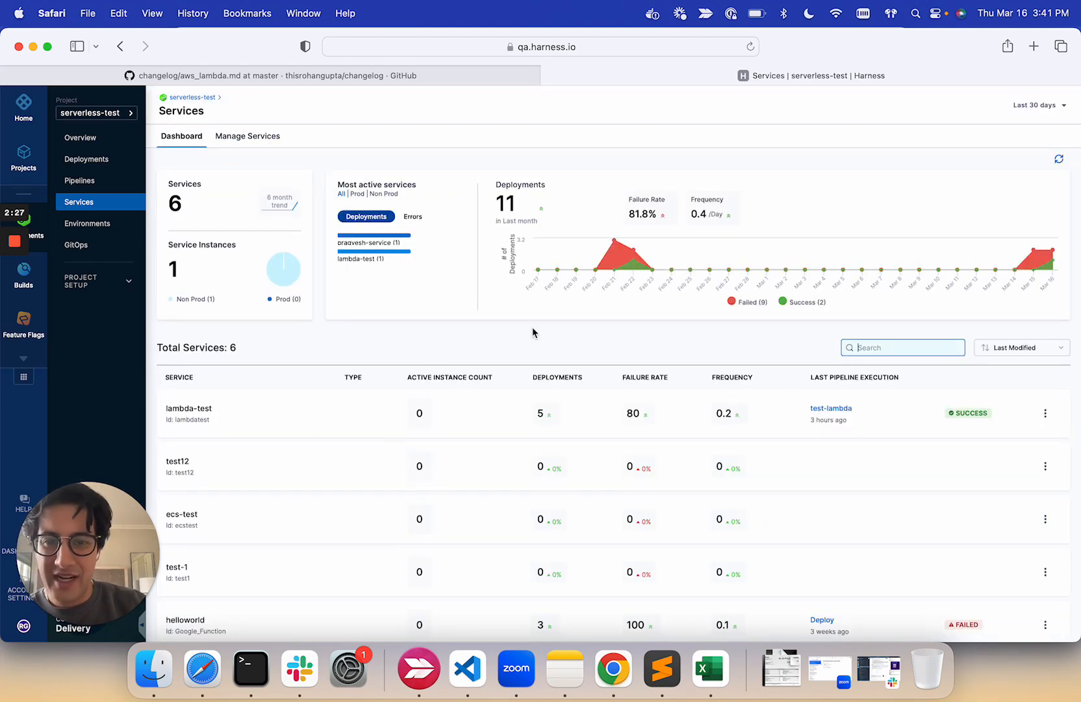
pyautogui.click(220, 137)
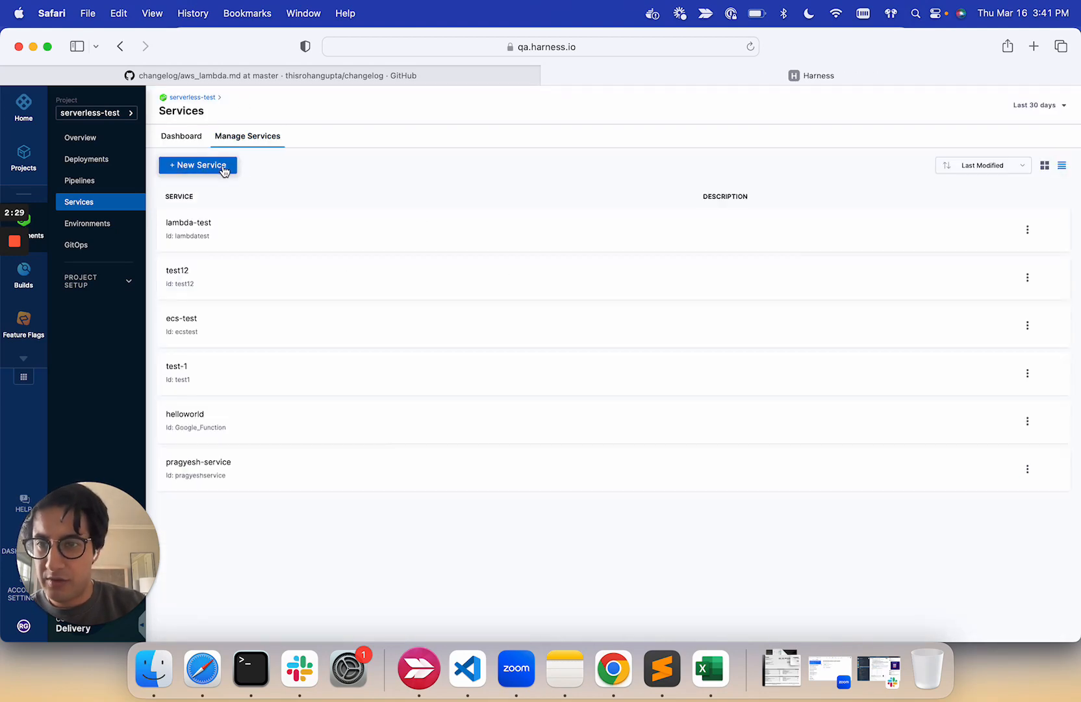
pyautogui.click(221, 166)
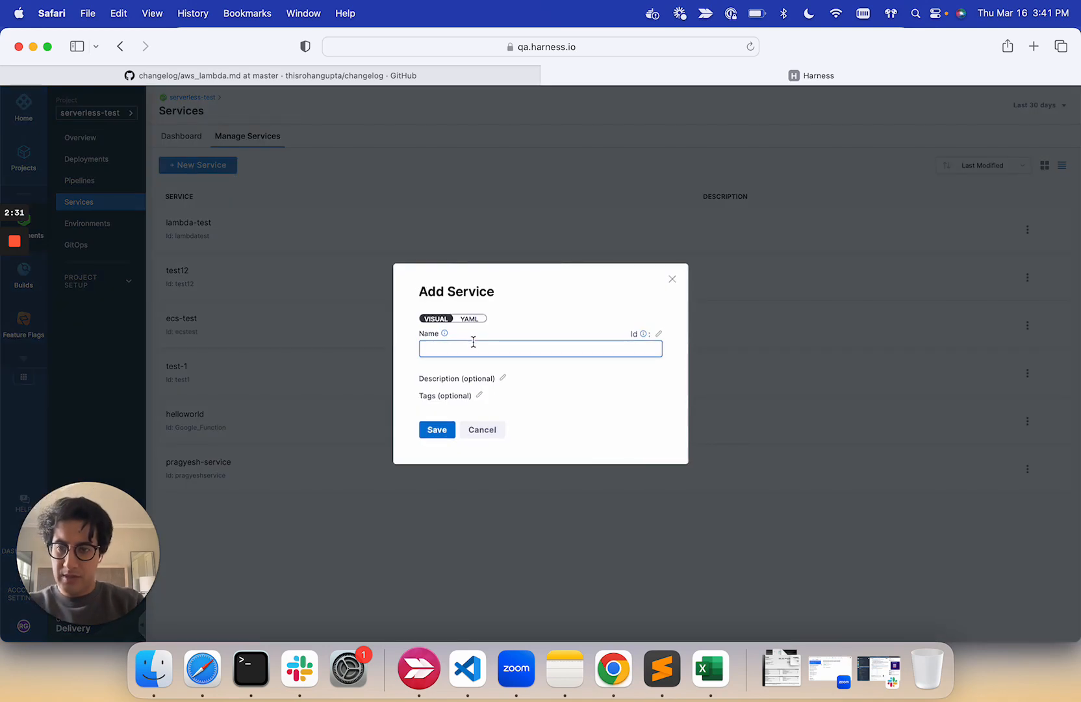
pyautogui.write('he')
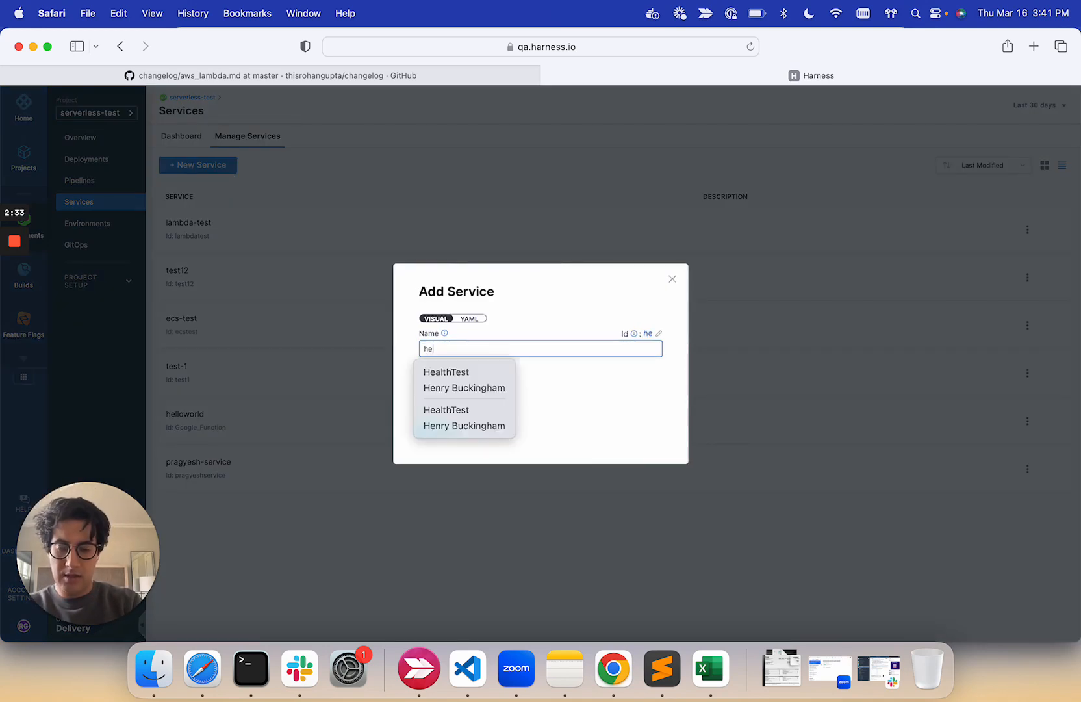
pyautogui.write('lloRohan')
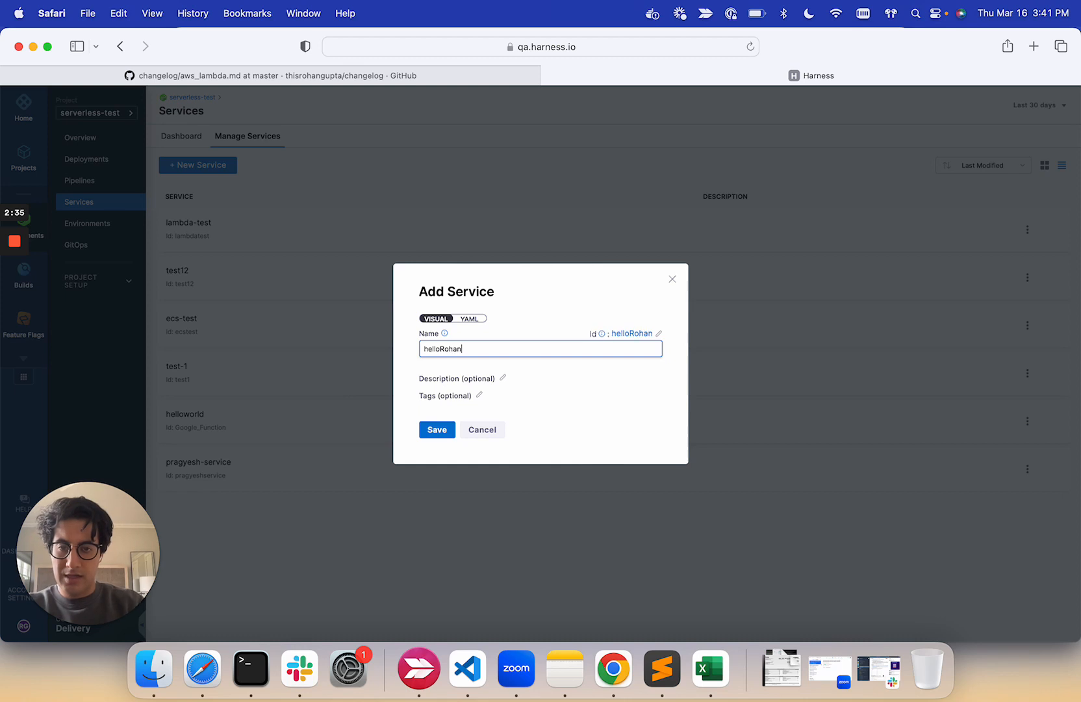
pyautogui.click(437, 430)
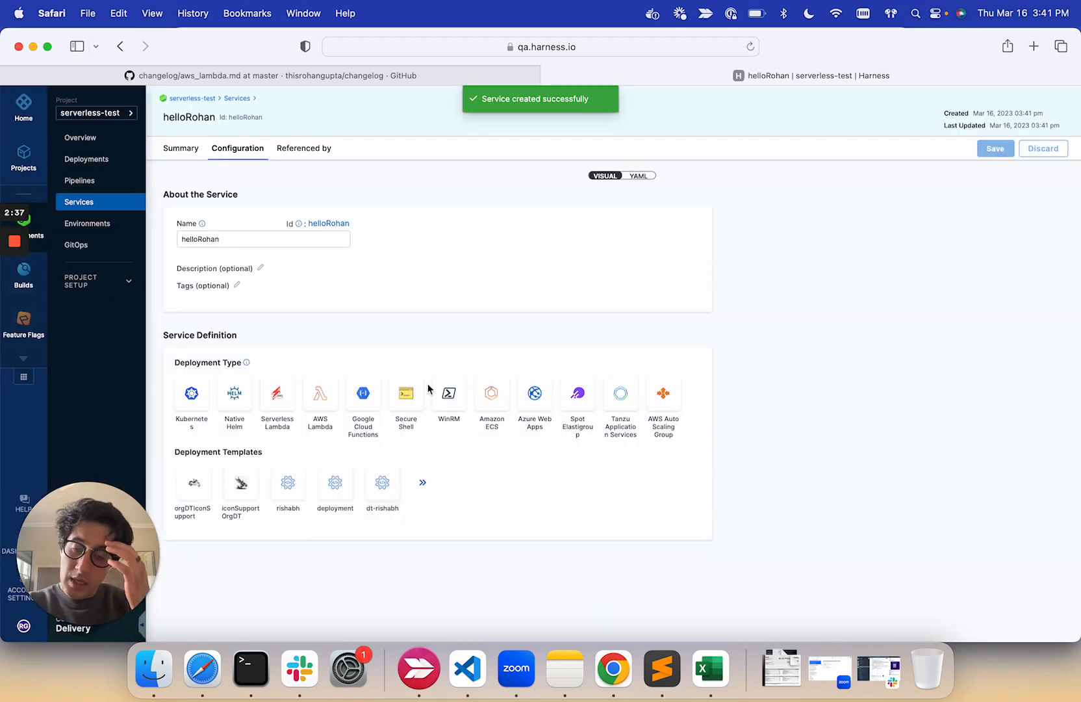
# Set the service's deployment type to AWS Lambda and begin adding a manifest of type AWS Lambda Function Definition
pyautogui.click(324, 411)
pyautogui.scroll(-5, 367, 466)
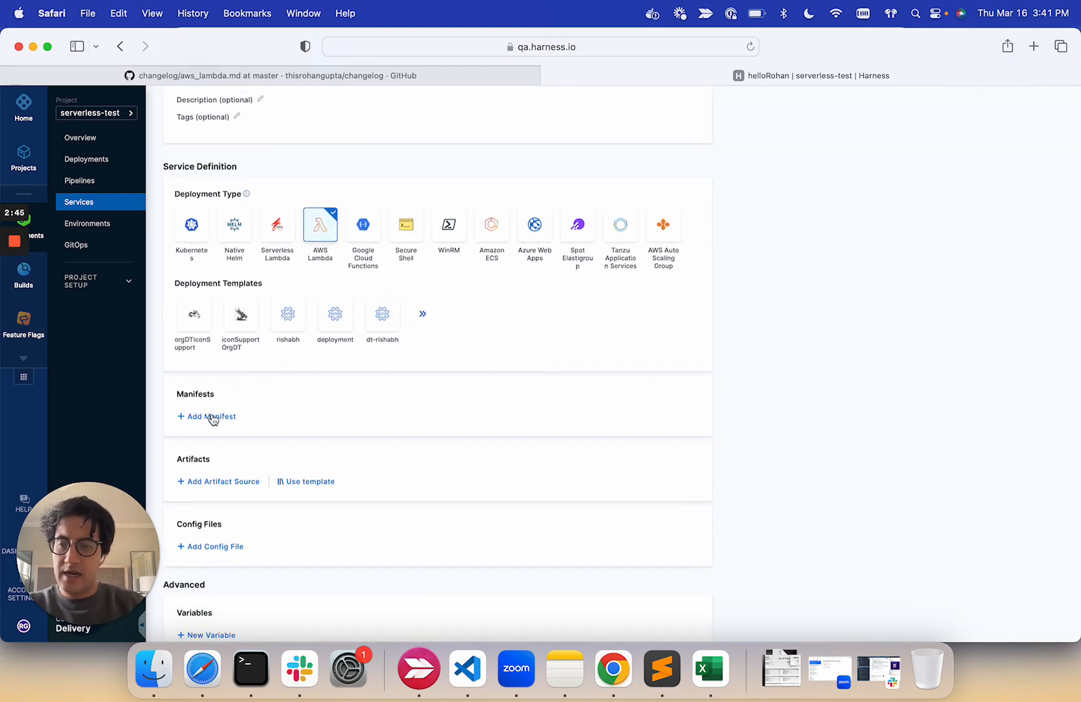
pyautogui.click(212, 416)
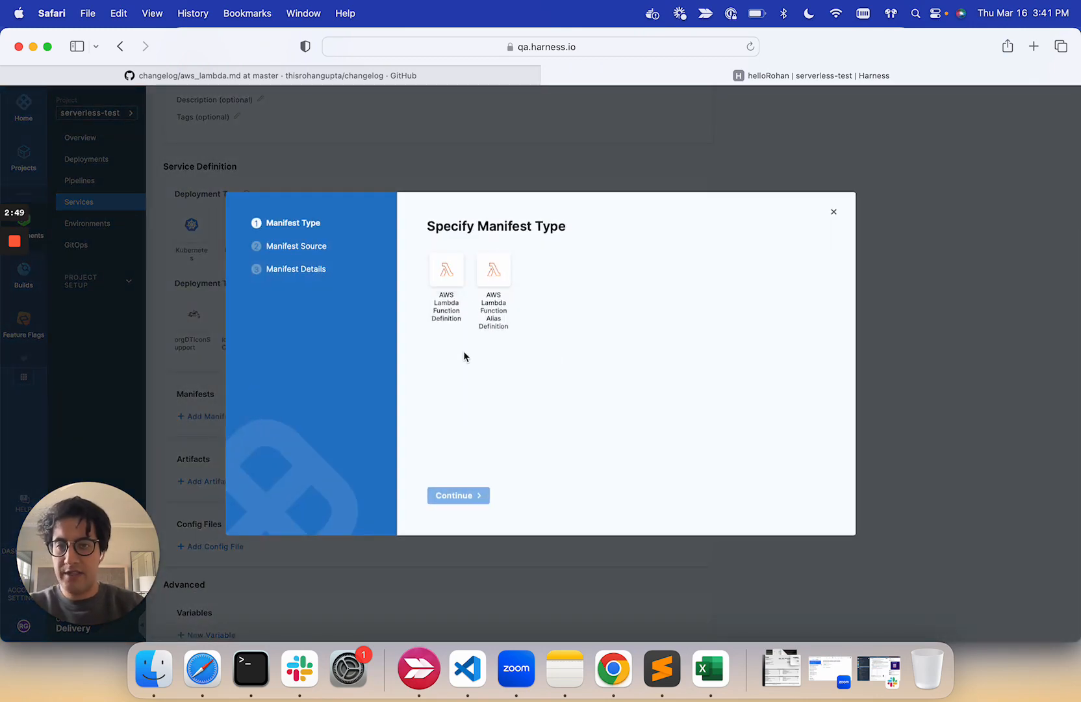
pyautogui.click(448, 281)
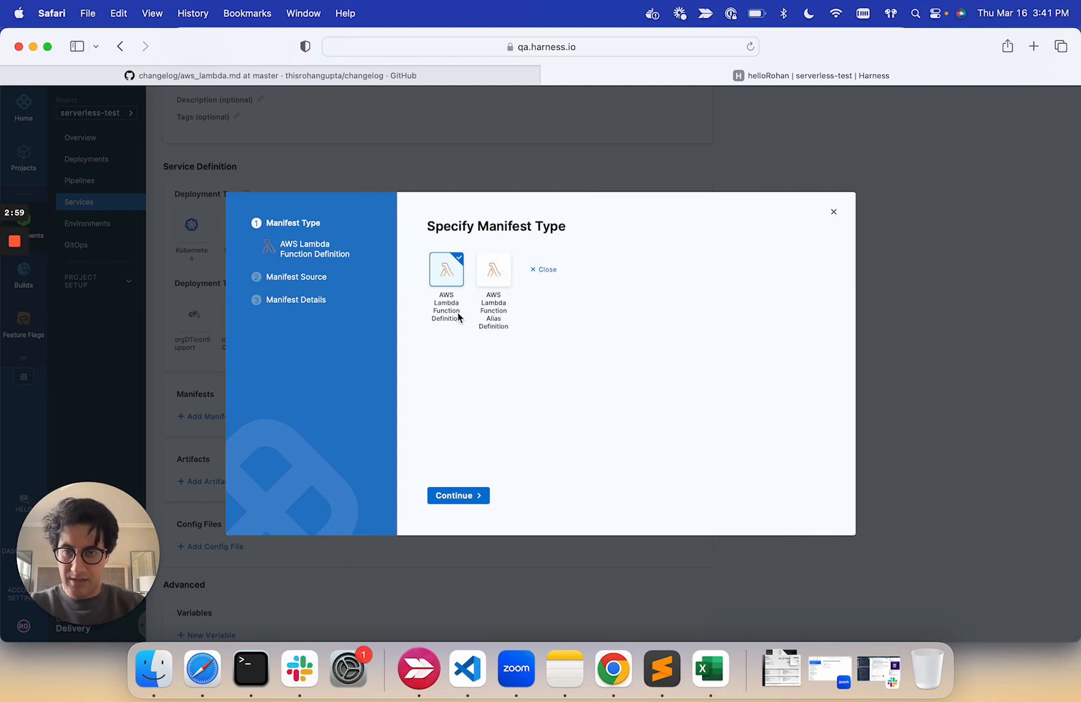
pyautogui.click(469, 498)
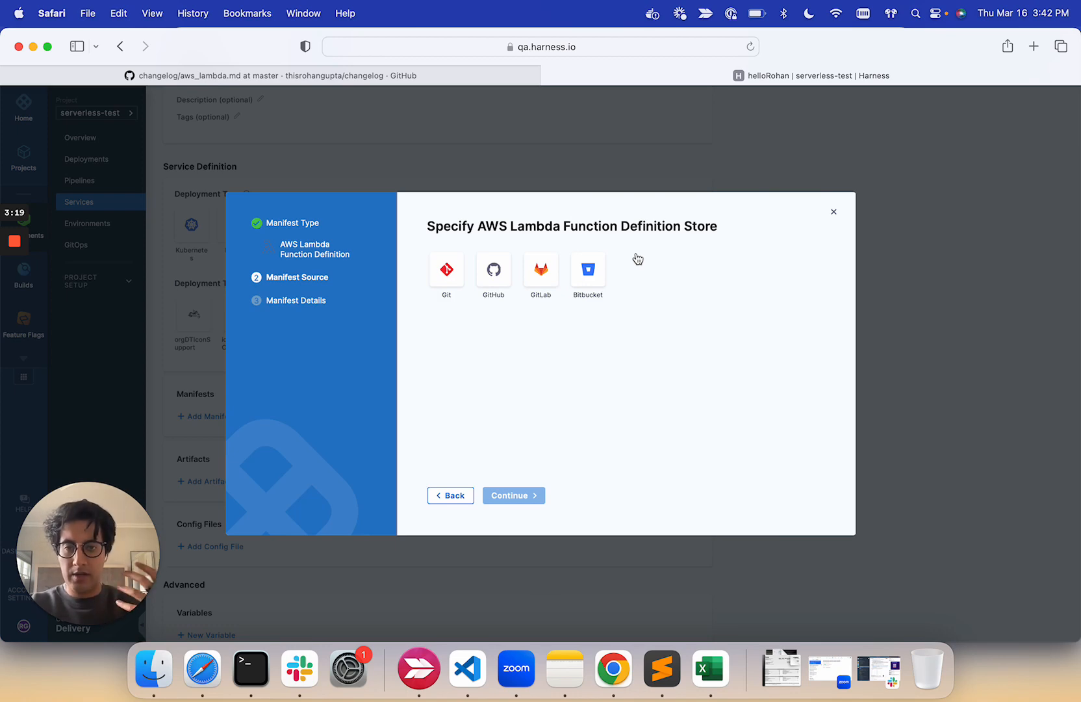
# Examine the Node JS Hello World function definition in aws_lambda.md on GitHub, including its function name, handler and role
pyautogui.click(473, 76)
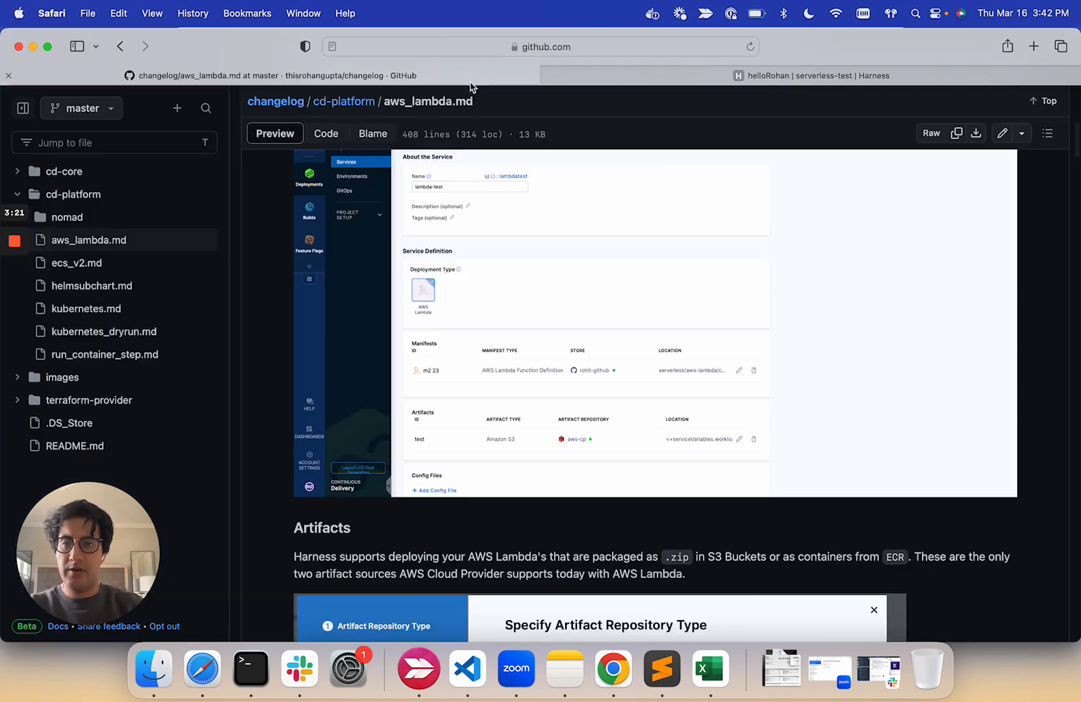
pyautogui.scroll(-15, 528, 390)
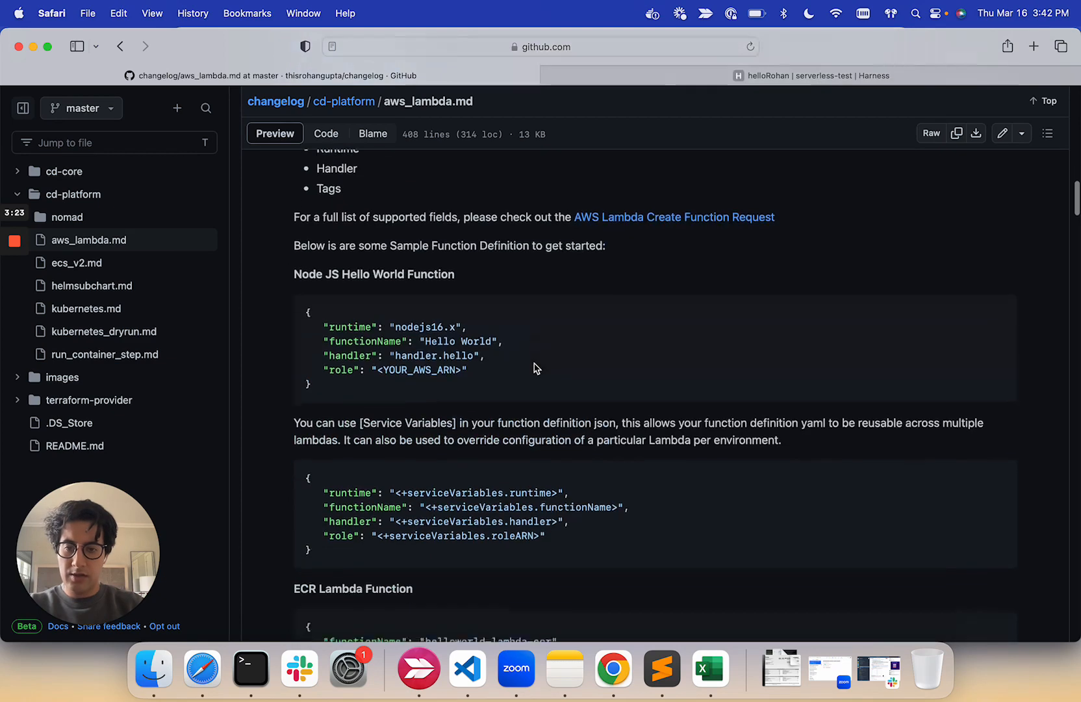
pyautogui.scroll(-1, 534, 369)
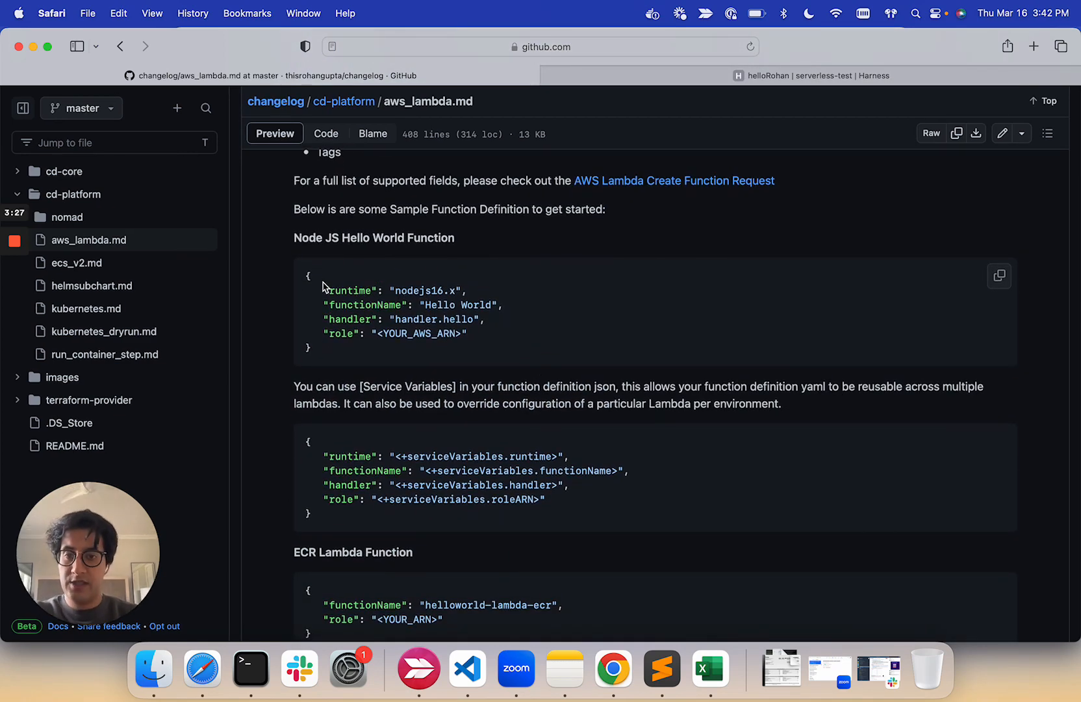
pyautogui.moveTo(311, 275); pyautogui.dragTo(447, 356)
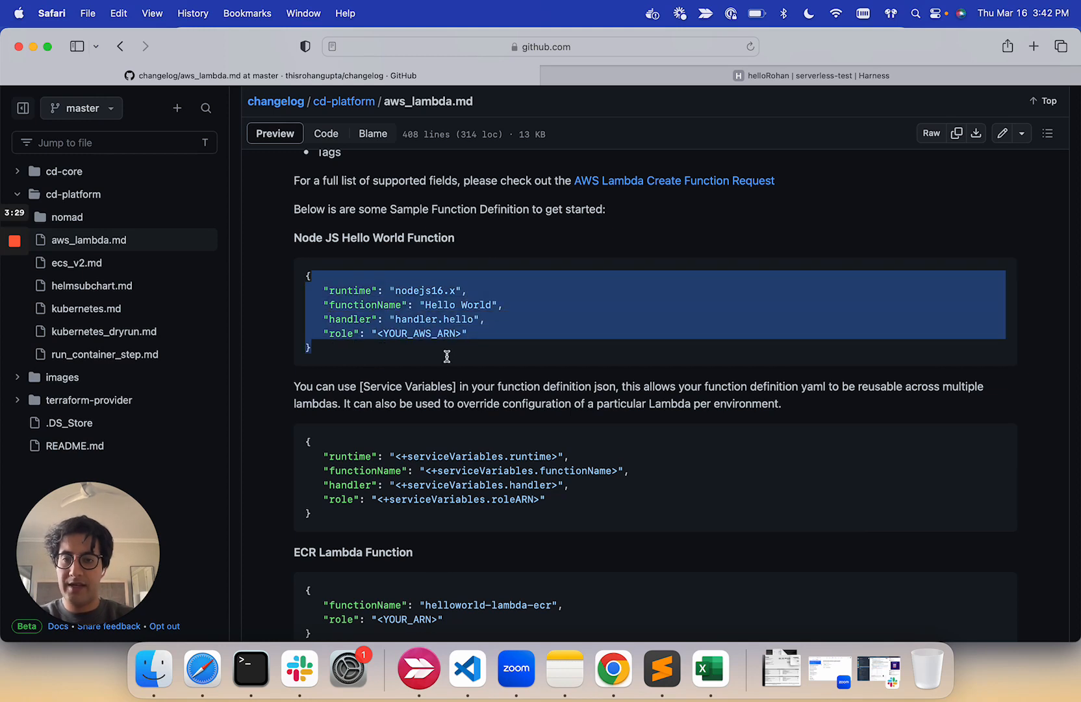
pyautogui.click(374, 298)
pyautogui.moveTo(406, 297); pyautogui.dragTo(487, 305)
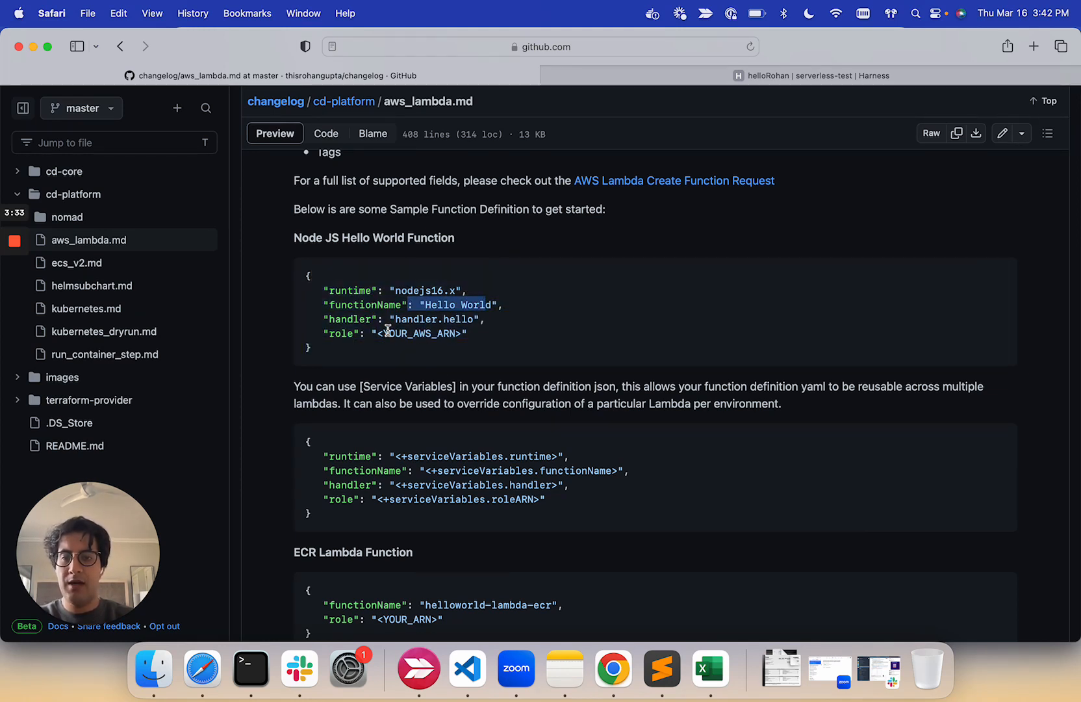
pyautogui.moveTo(395, 318); pyautogui.dragTo(459, 317)
pyautogui.moveTo(377, 333); pyautogui.dragTo(466, 335)
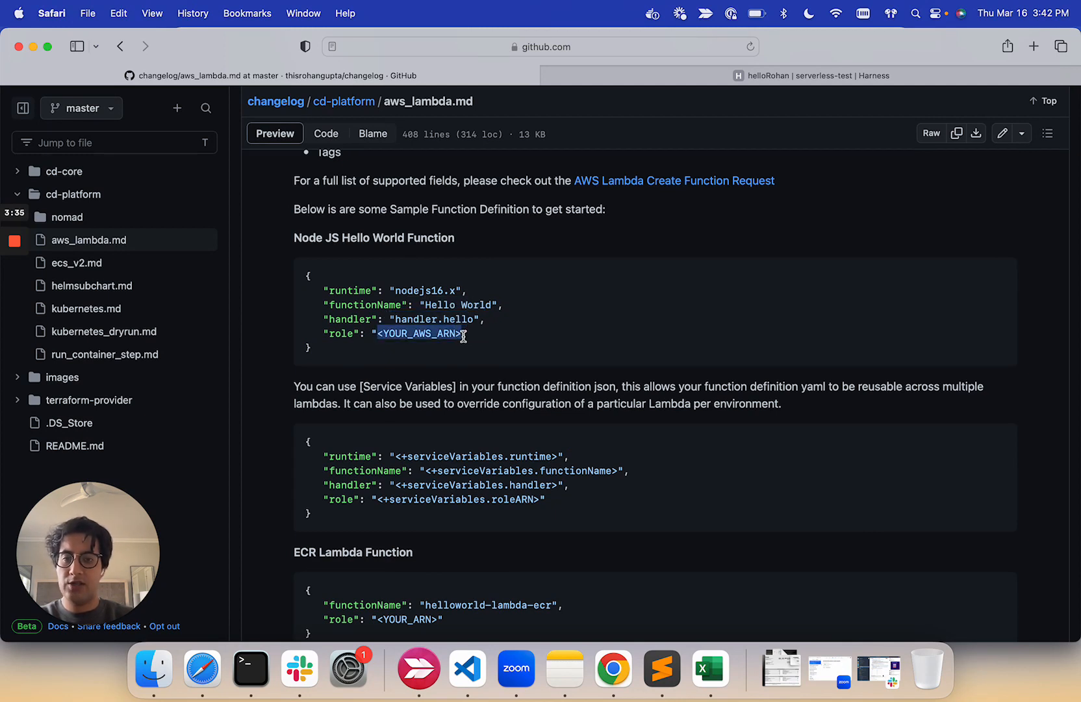
# Examine the service-variable and ECR Lambda sample definitions and the list of settings the function definition supports
pyautogui.scroll(-3, 474, 444)
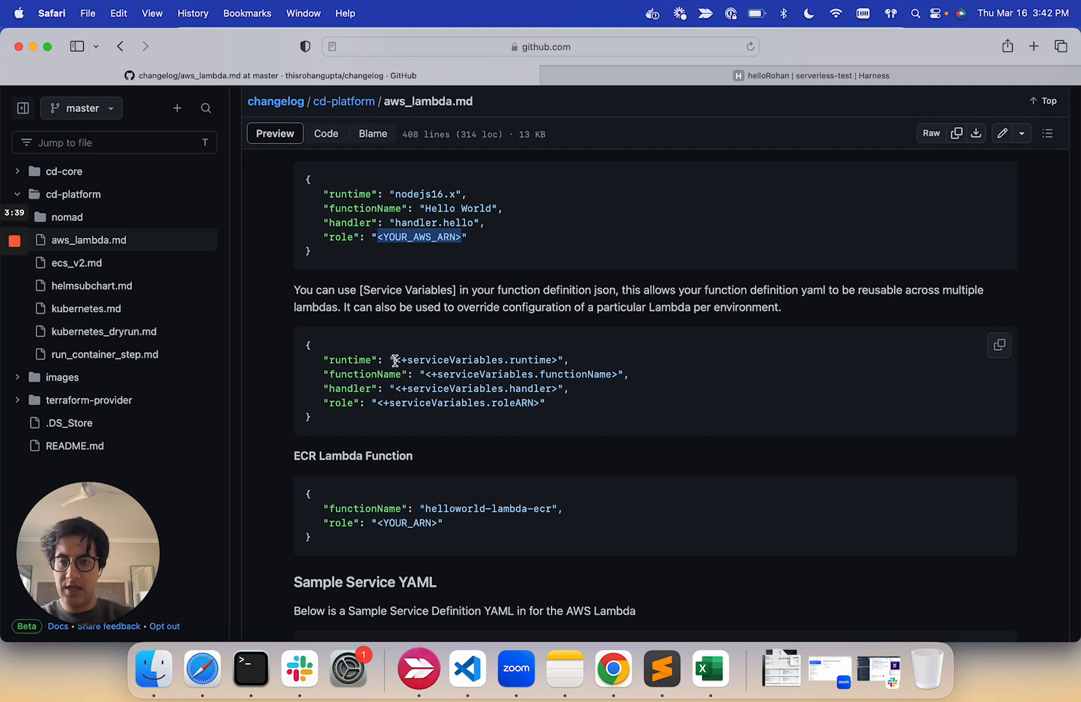
pyautogui.moveTo(393, 360); pyautogui.dragTo(559, 360)
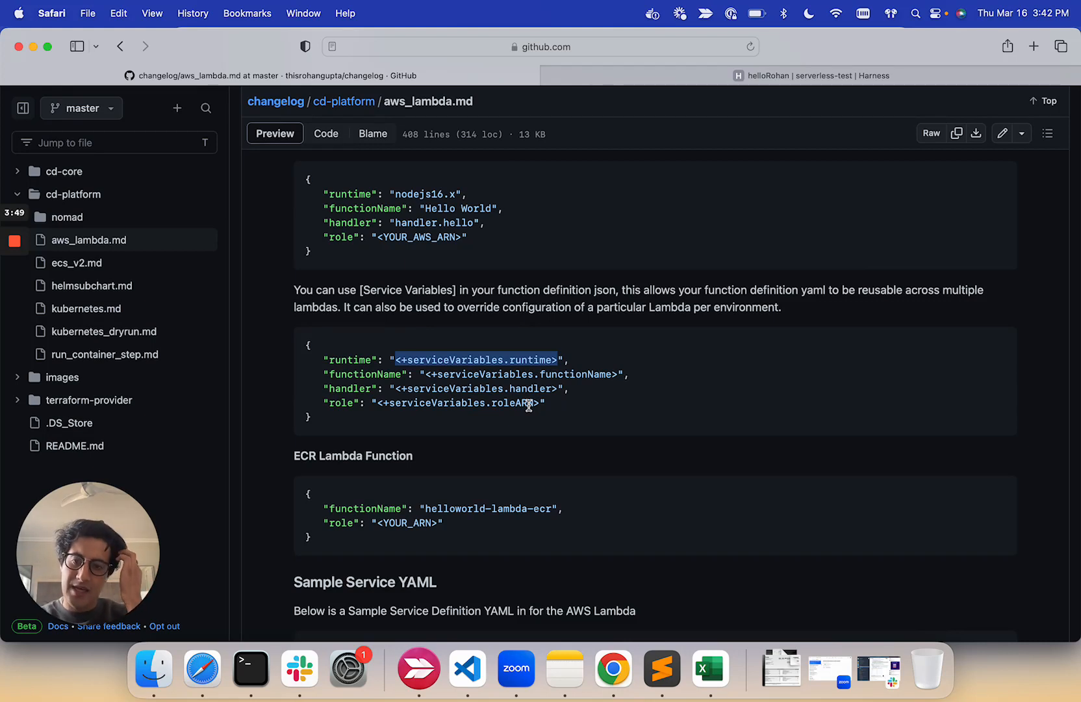
pyautogui.scroll(-2, 520, 442)
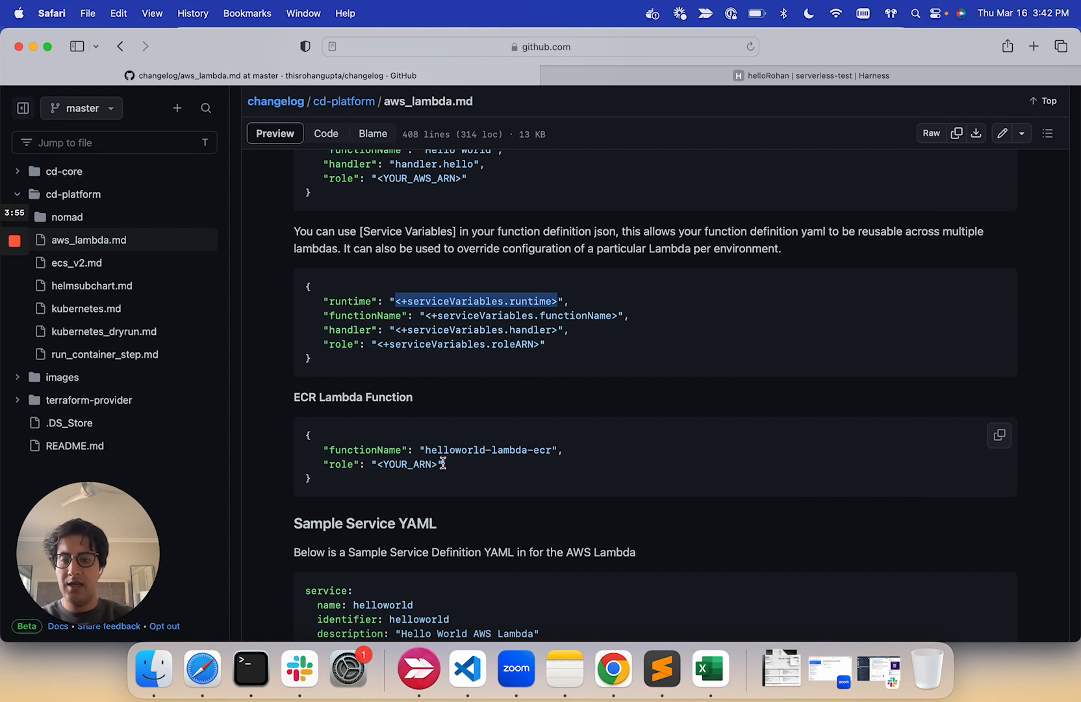
pyautogui.moveTo(444, 465); pyautogui.dragTo(553, 451)
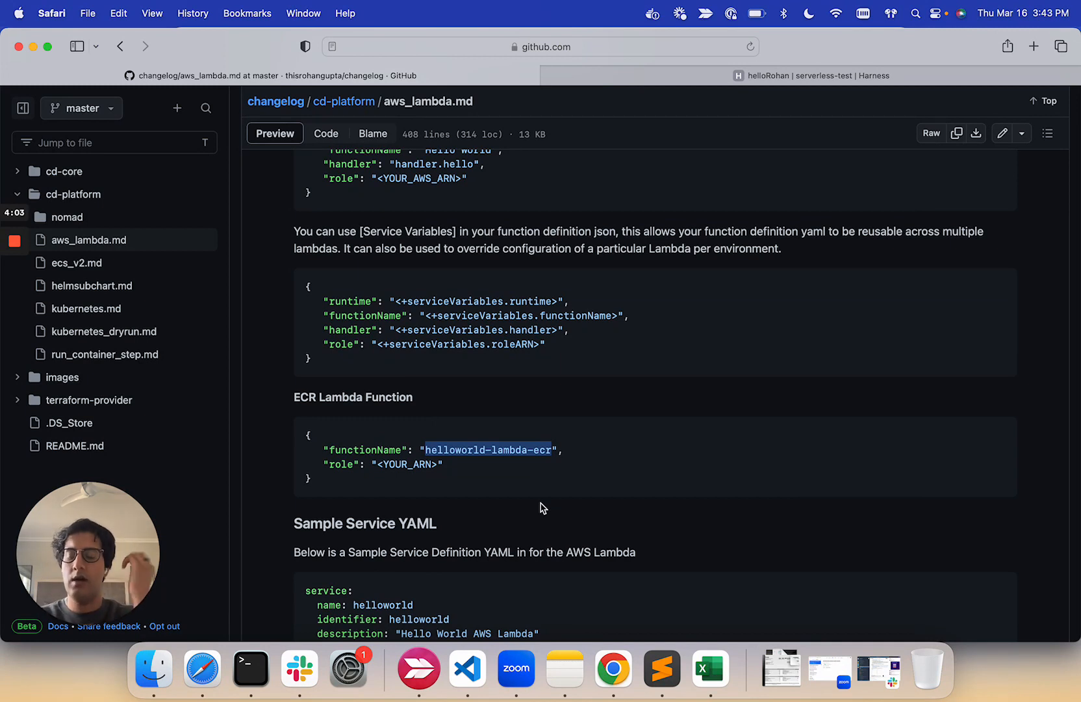
pyautogui.scroll(5, 541, 535)
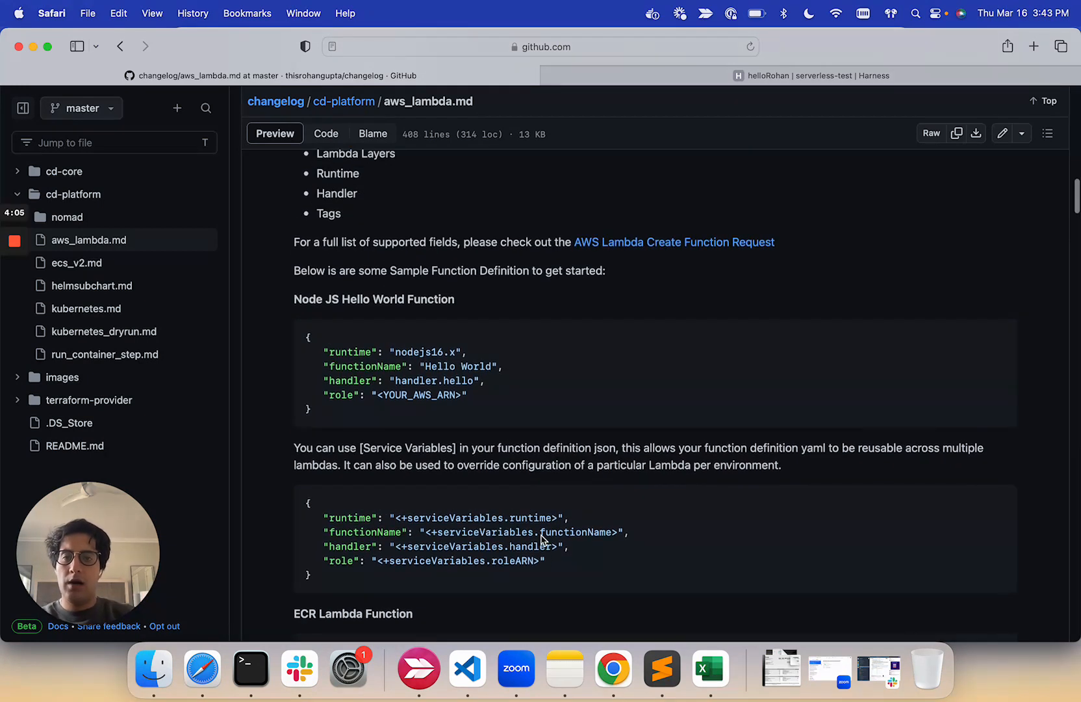
pyautogui.scroll(3, 464, 382)
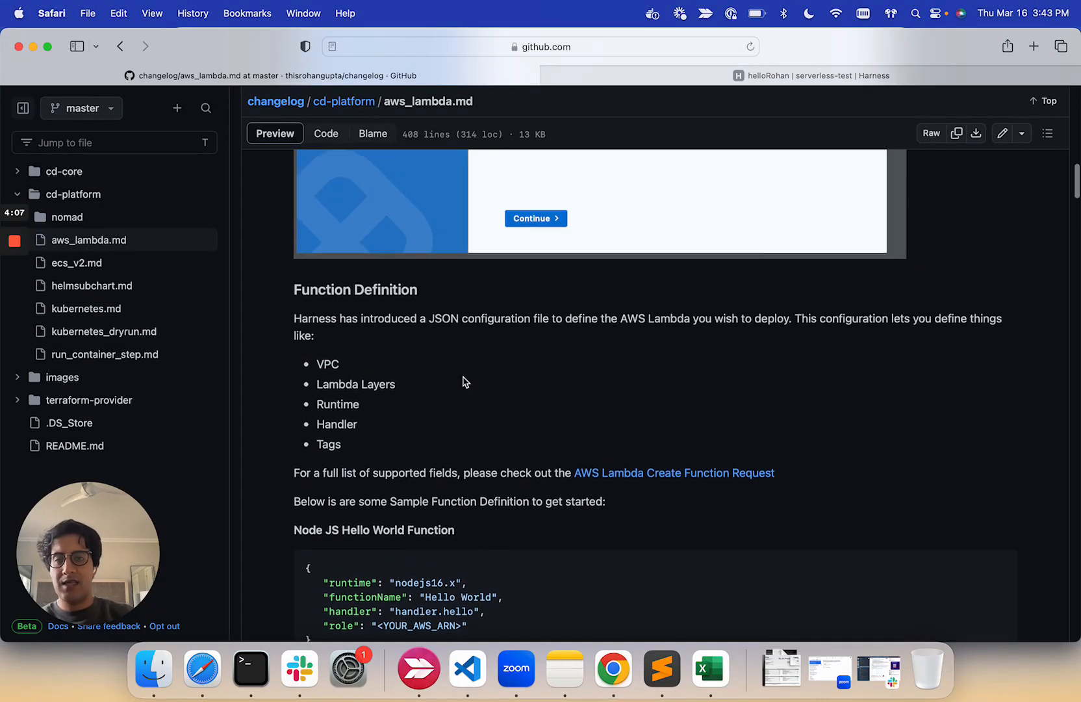
pyautogui.scroll(-4, 464, 382)
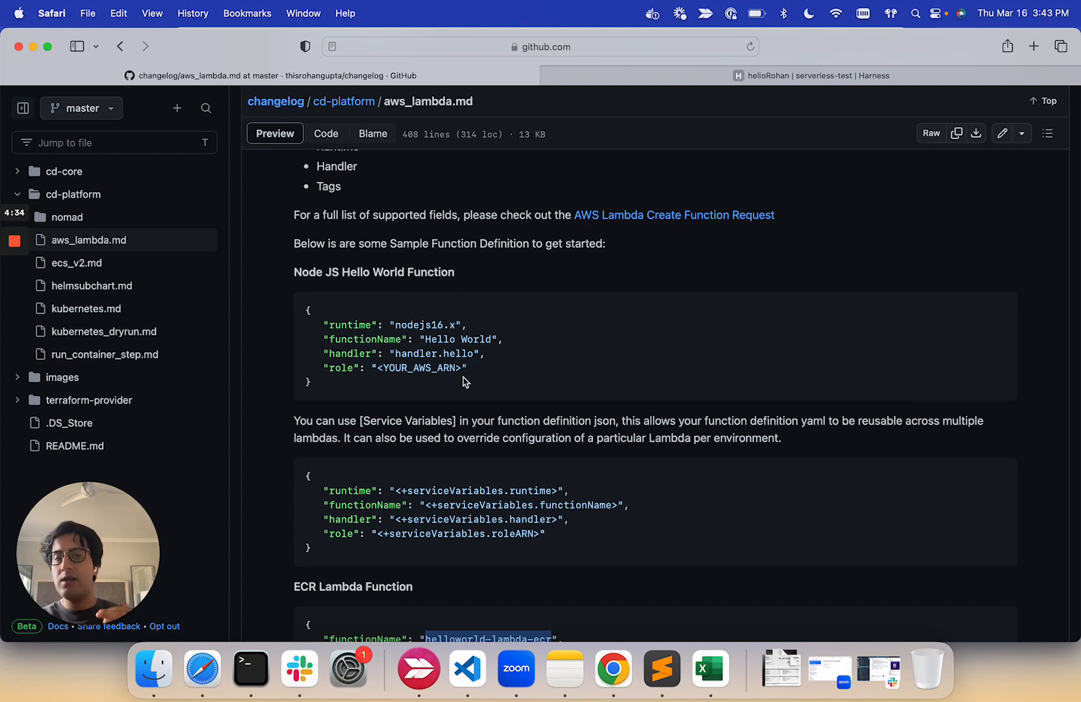
# Open the AWS Lambda Create Function Request reference in a new tab and examine the fields in its request syntax
pyautogui.rightClick(695, 222)
pyautogui.click(713, 231)
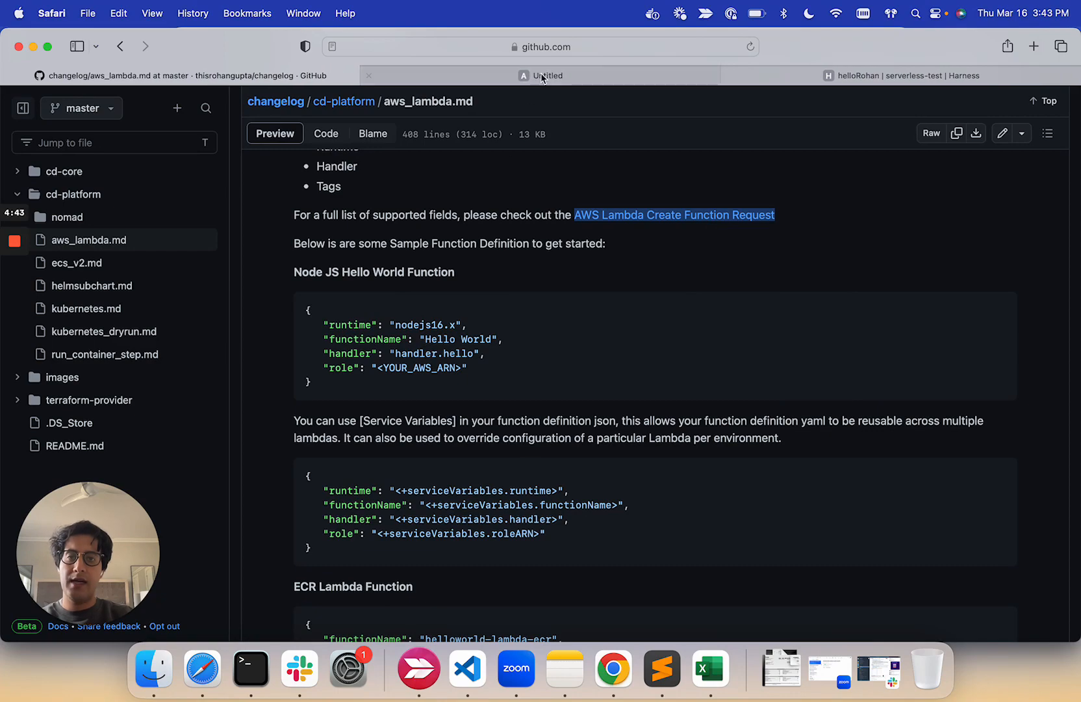
pyautogui.click(553, 73)
pyautogui.scroll(-15, 297, 304)
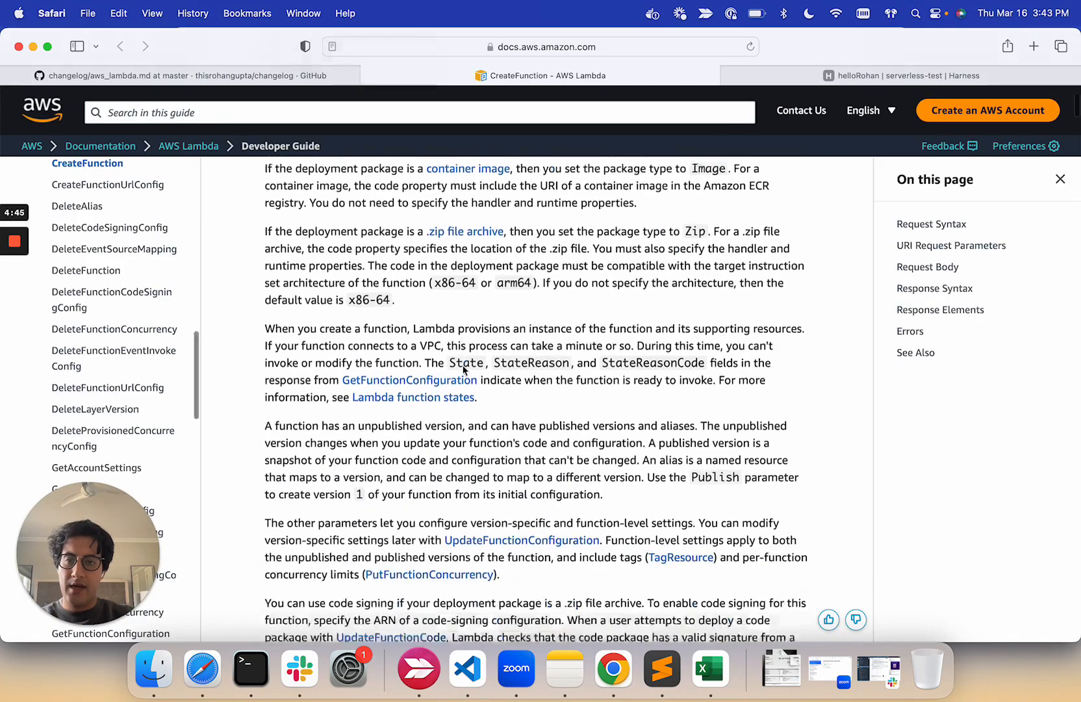
pyautogui.scroll(-3, 280, 323)
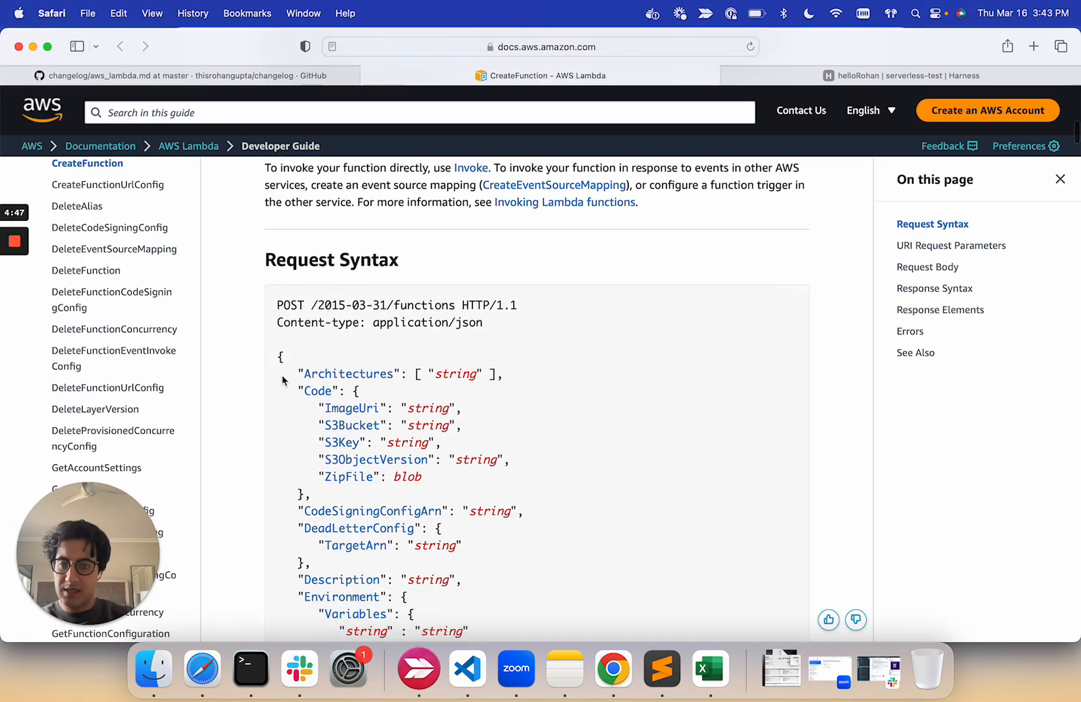
pyautogui.moveTo(279, 317); pyautogui.dragTo(349, 497)
pyautogui.scroll(-10, 349, 497)
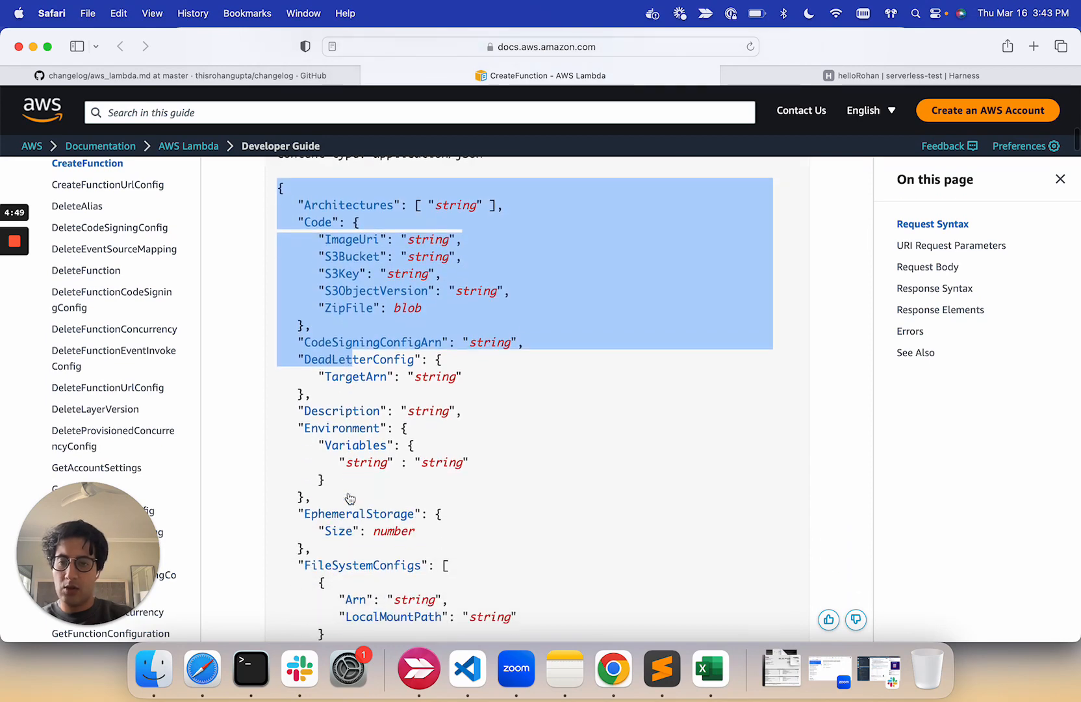
pyautogui.scroll(-5, 349, 488)
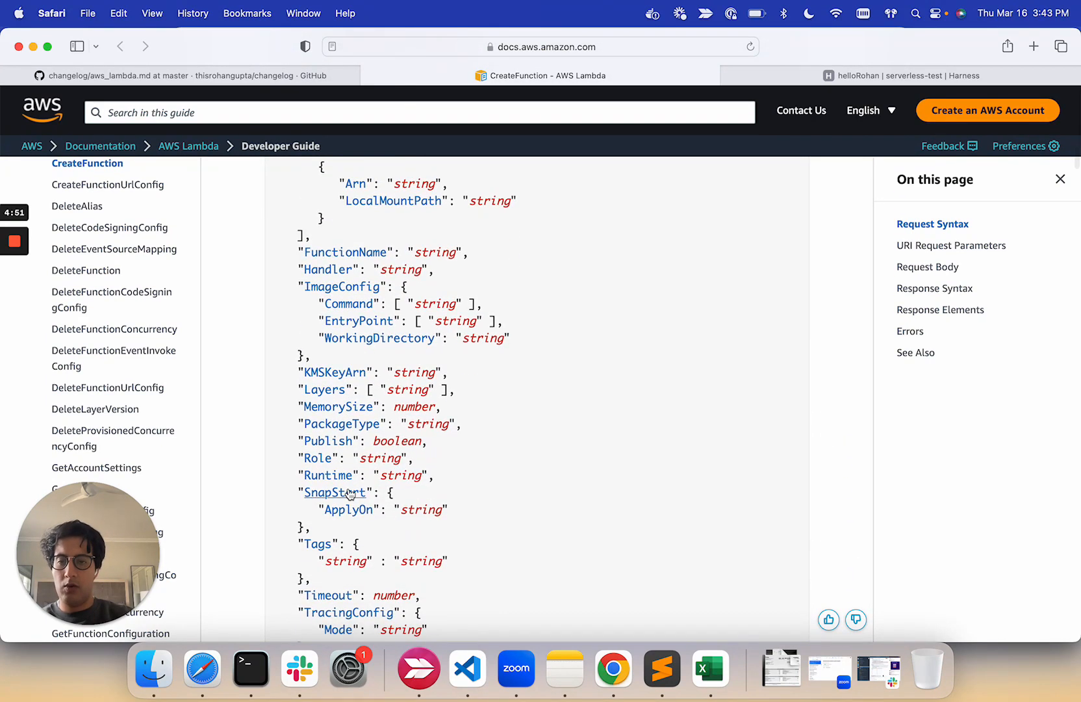
pyautogui.scroll(6, 334, 296)
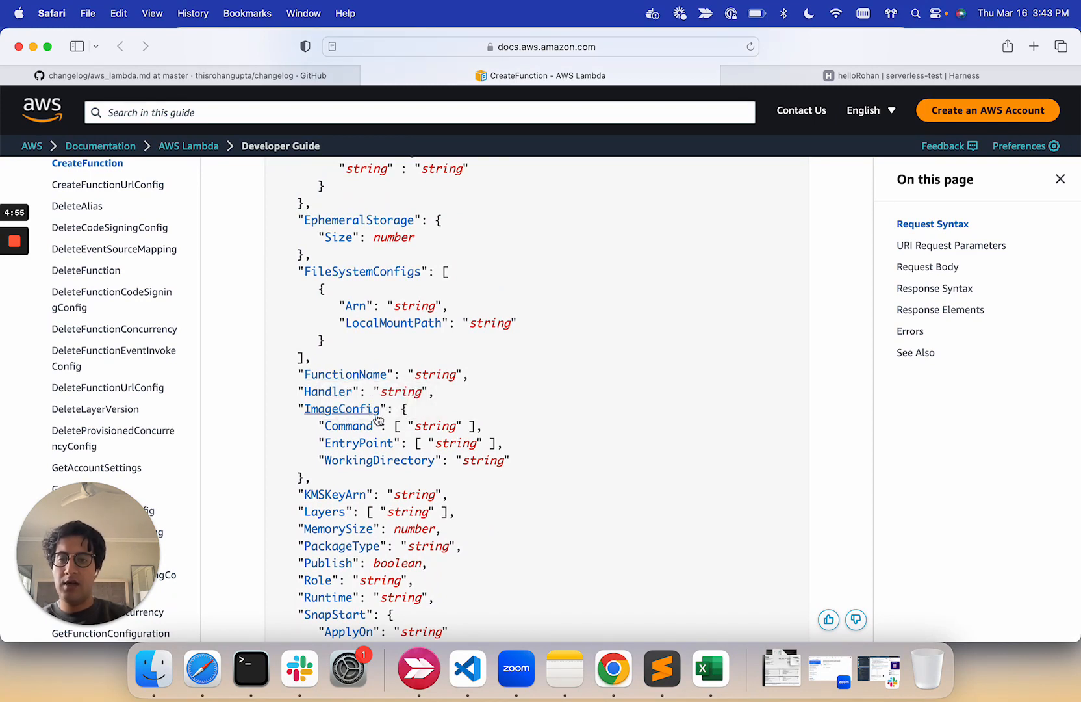
pyautogui.scroll(-5, 334, 415)
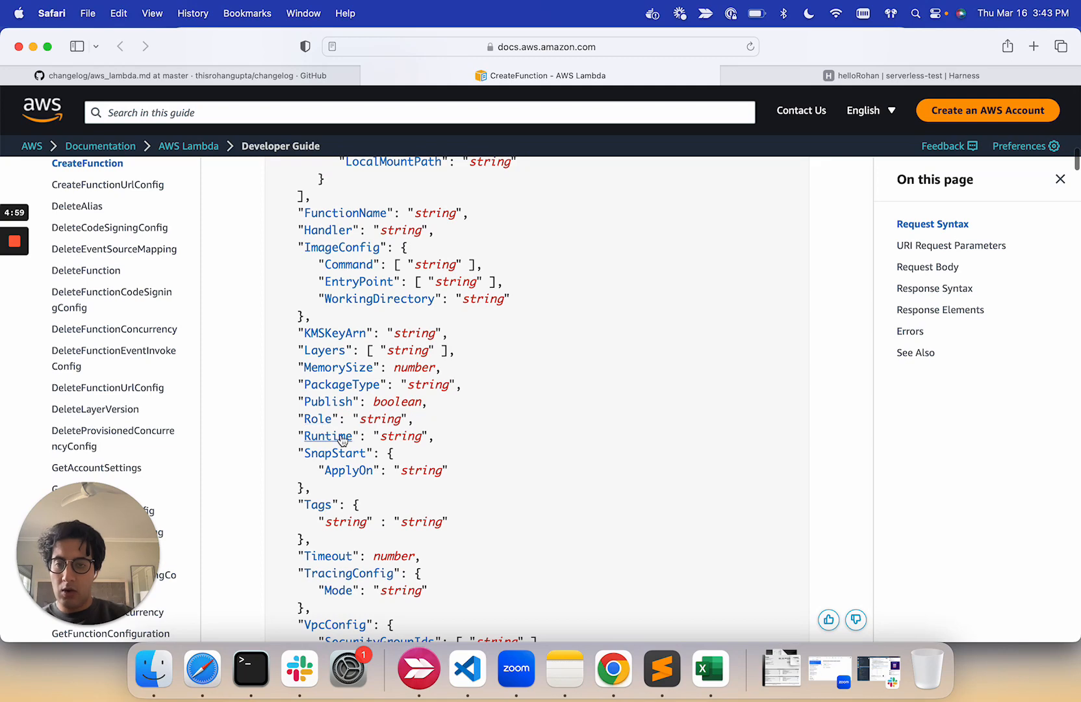
# Examine the remaining request syntax fields of the CreateFunction reference, down to VpcConfig and back to the Code settings
pyautogui.scroll(-4, 328, 444)
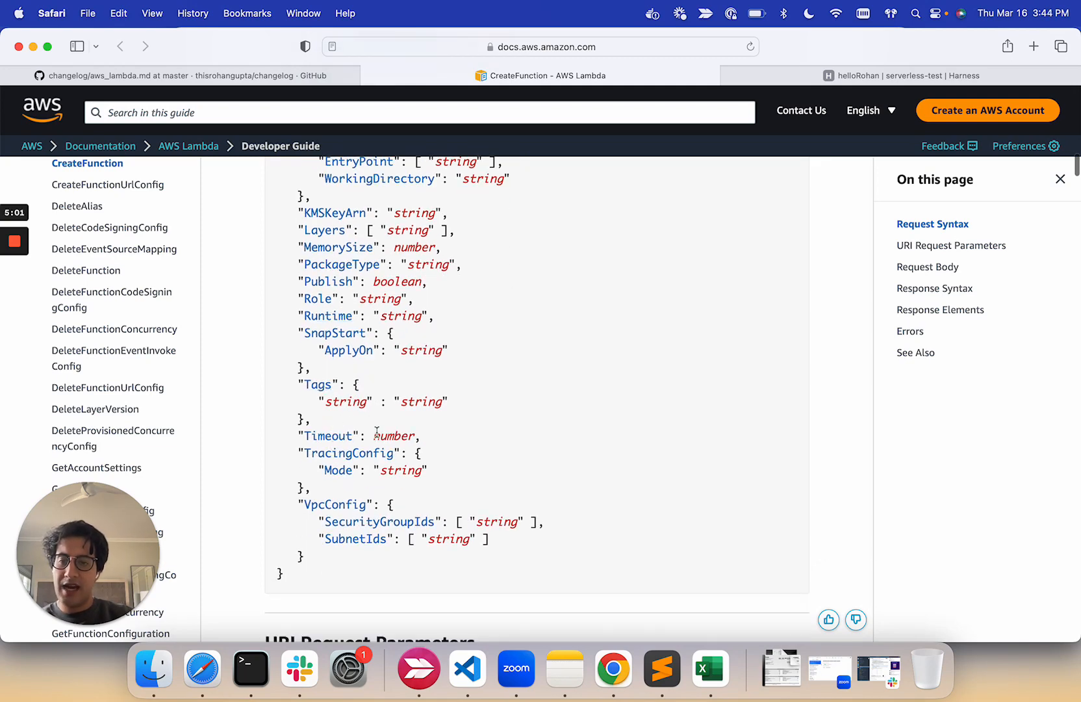
pyautogui.scroll(15, 381, 551)
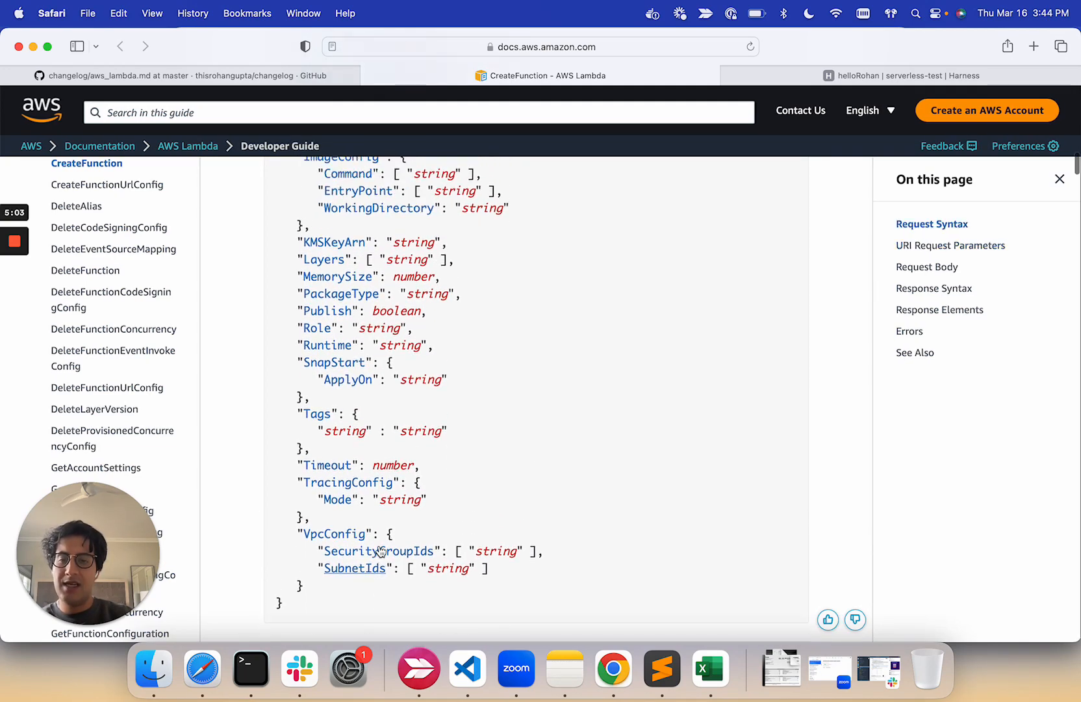
pyautogui.scroll(-3, 380, 552)
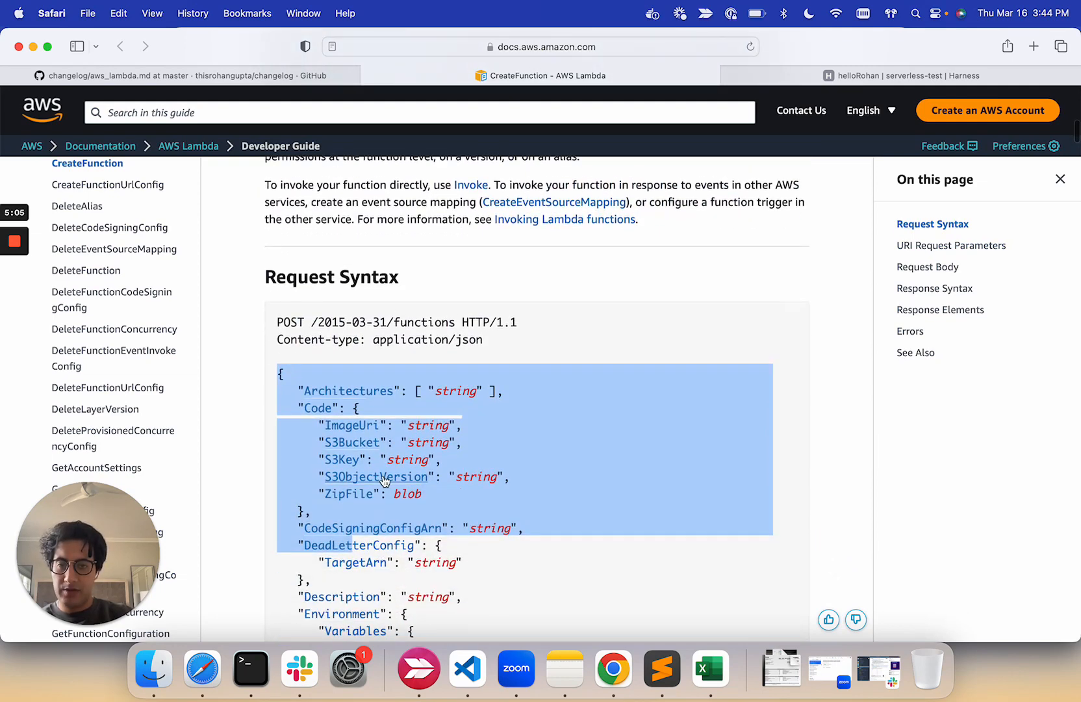
pyautogui.scroll(-2, 380, 552)
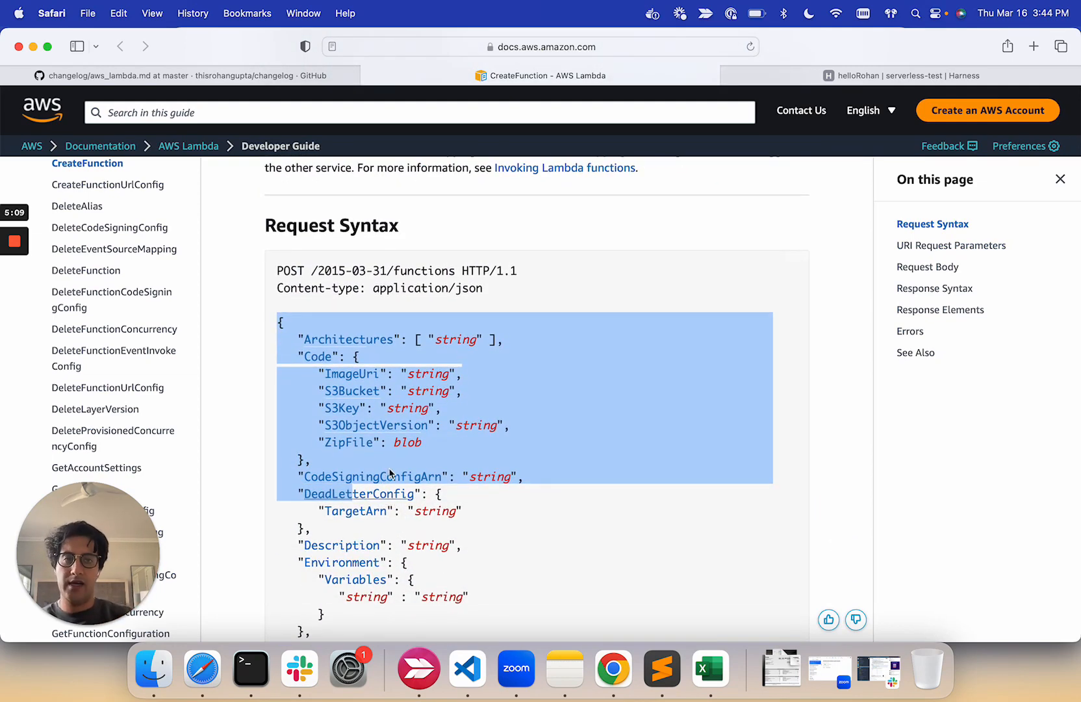
# Return to aws_lambda.md on GitHub and review its Function Definition and Artifacts sections
pyautogui.click(196, 75)
pyautogui.scroll(-2, 517, 485)
pyautogui.scroll(5, 518, 486)
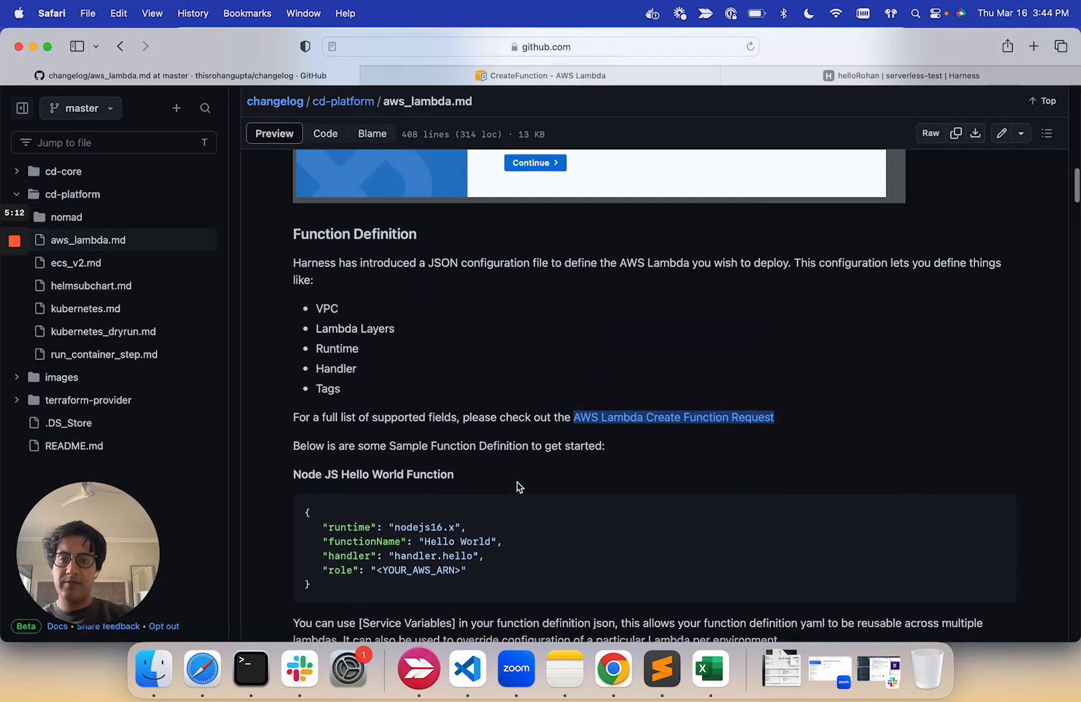
pyautogui.scroll(5, 517, 486)
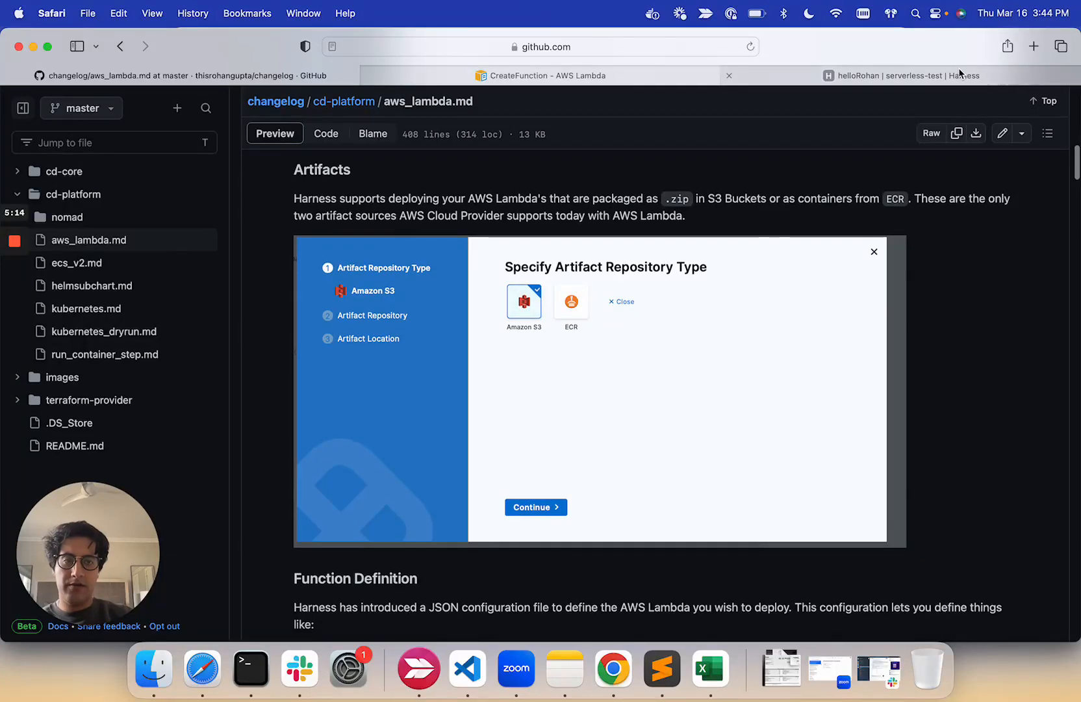
# Check which artifact repository types the AWS Lambda service offers in Harness, and discard the service's unsaved changes
pyautogui.click(903, 75)
pyautogui.click(834, 212)
pyautogui.scroll(-1, 520, 312)
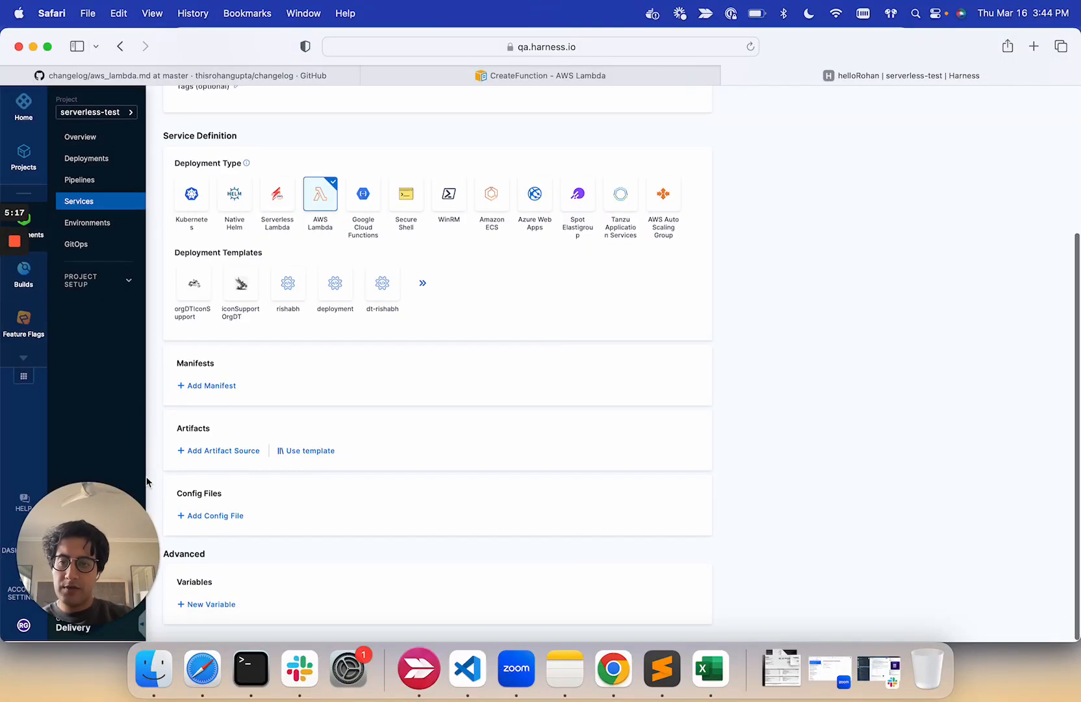
pyautogui.click(223, 452)
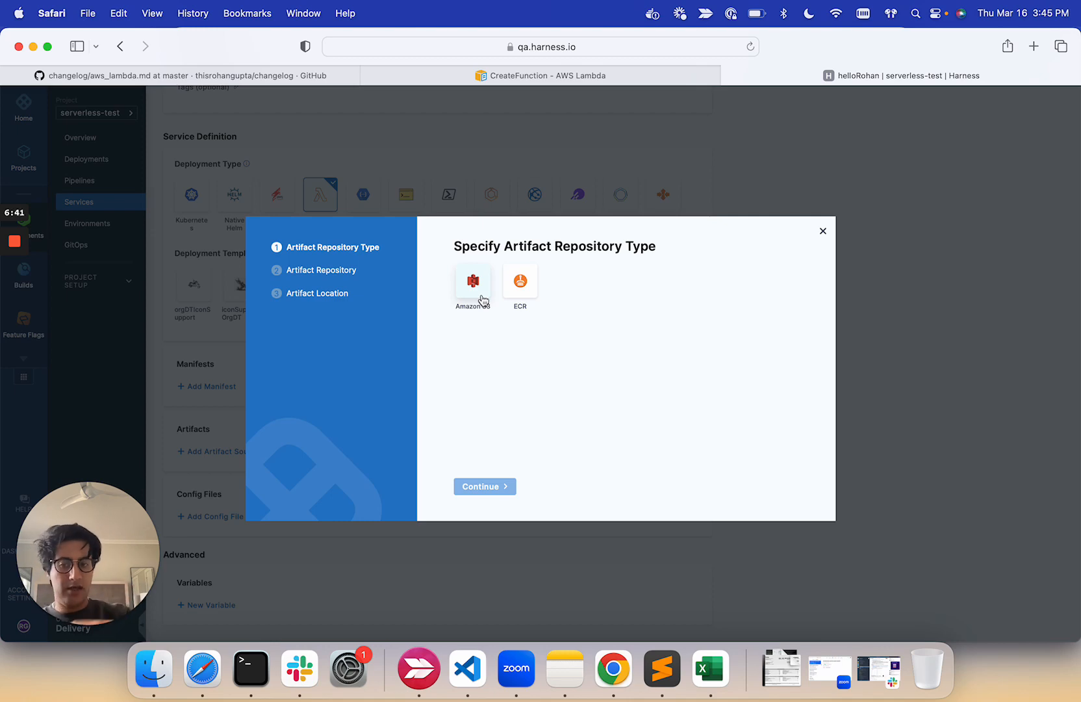
pyautogui.click(824, 232)
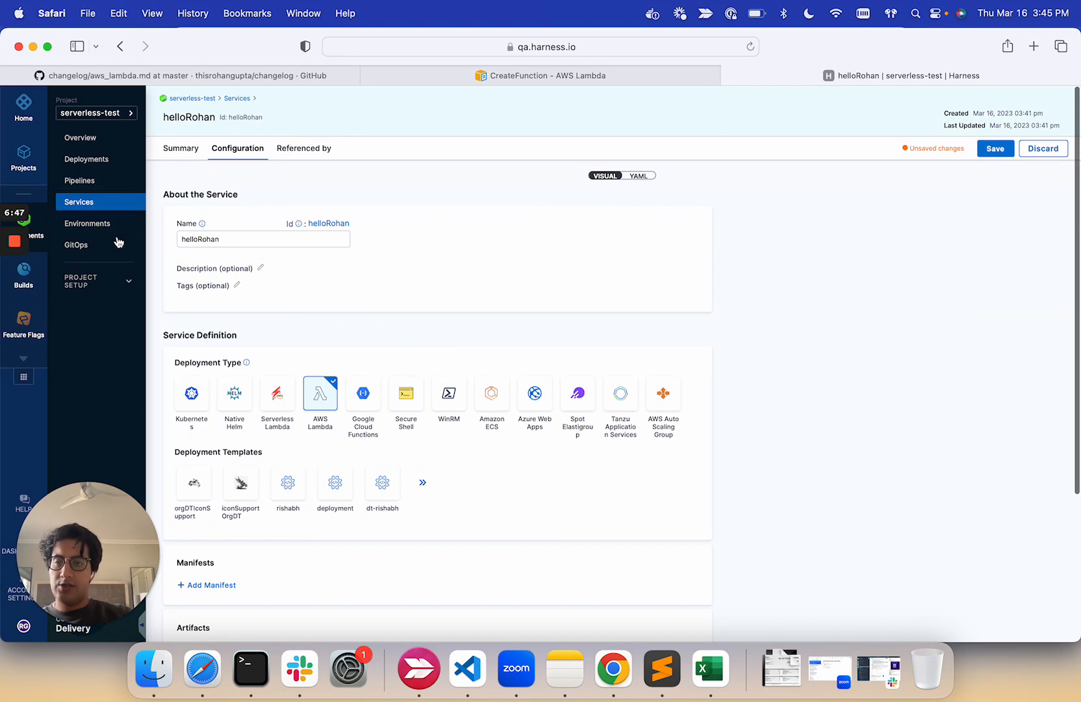
pyautogui.click(1043, 148)
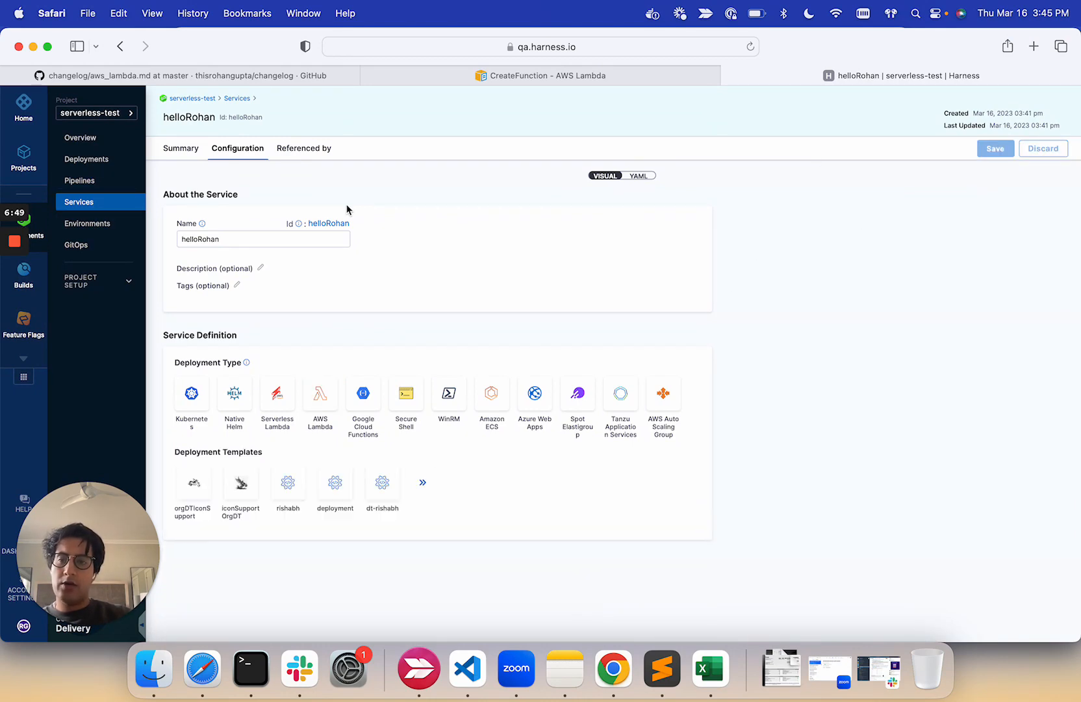
# Open the aws environment's configuration and examine its type, environment overrides and variables
pyautogui.click(106, 223)
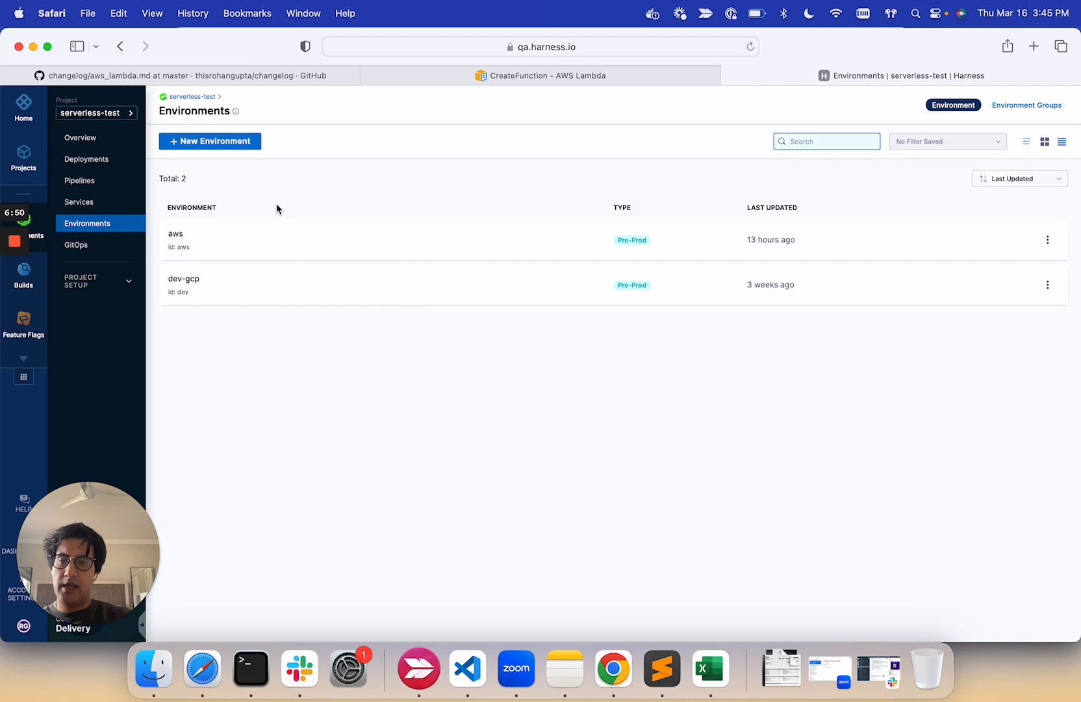
pyautogui.click(240, 228)
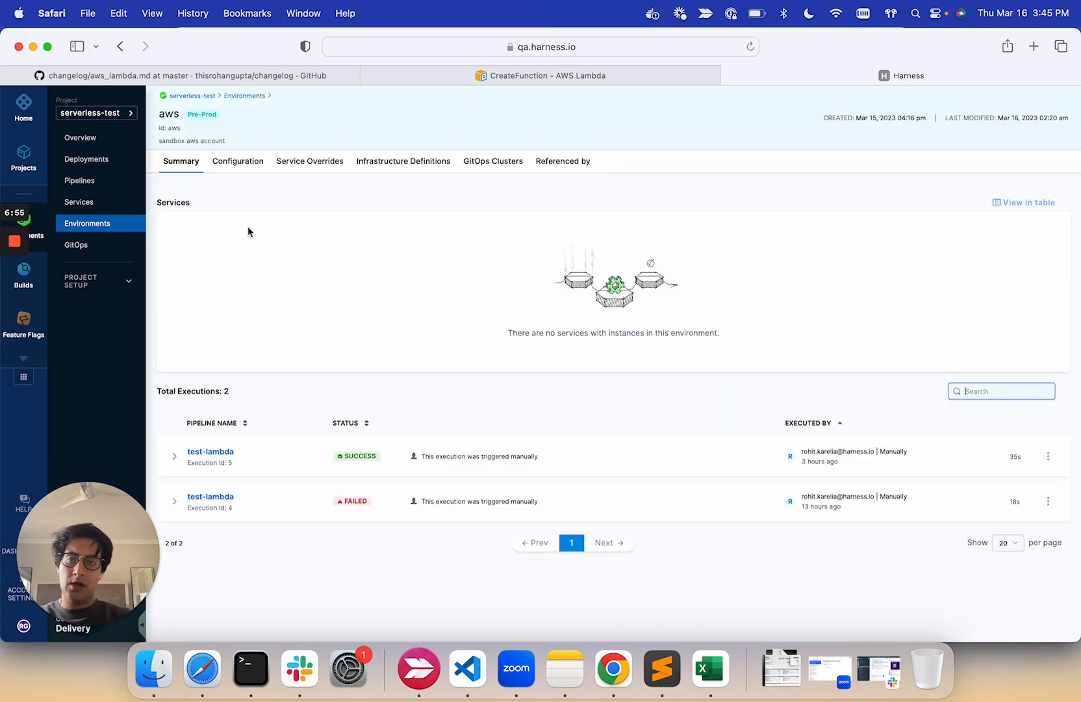
pyautogui.click(238, 164)
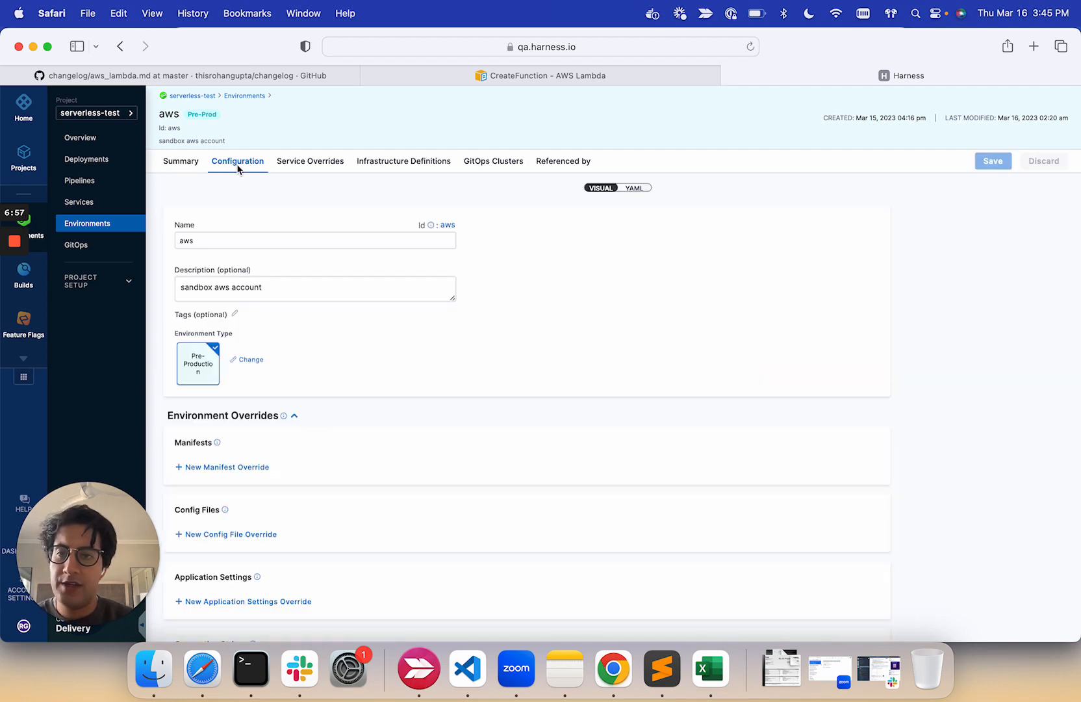
pyautogui.scroll(-2, 302, 316)
pyautogui.scroll(2, 302, 316)
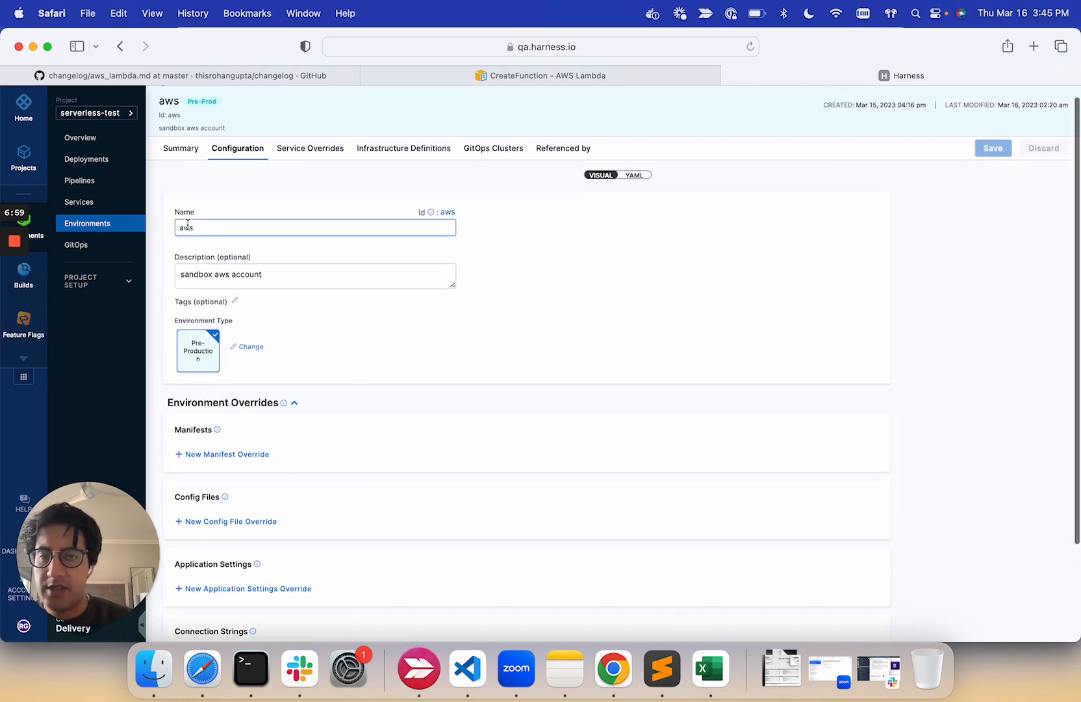
pyautogui.scroll(-4, 301, 601)
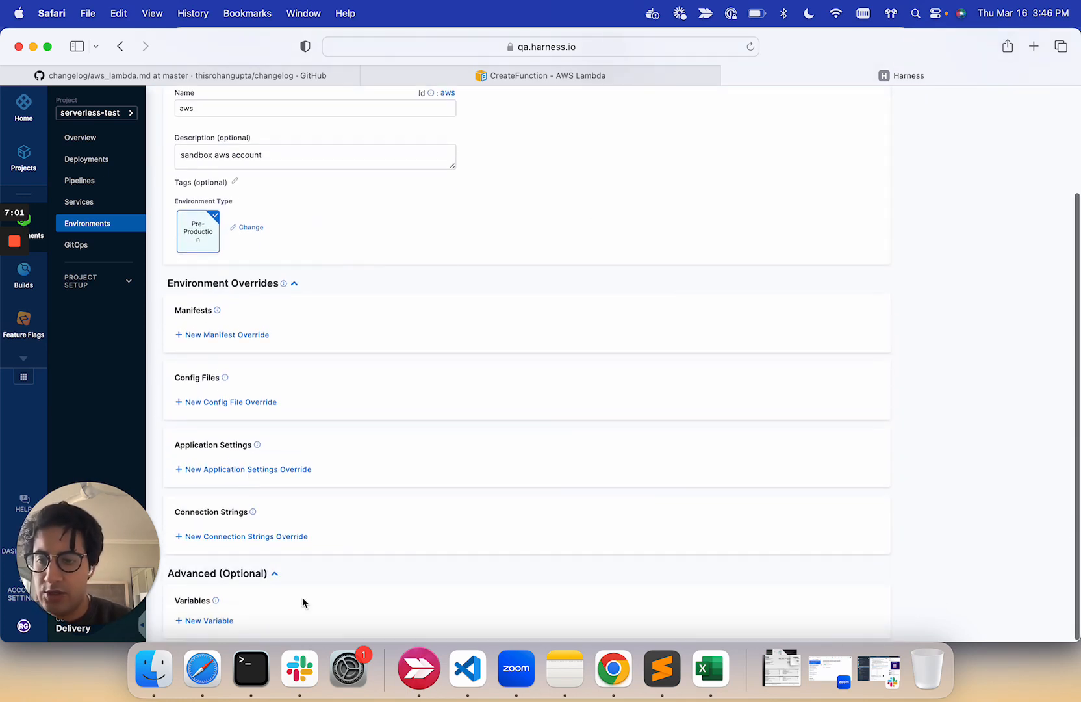
pyautogui.scroll(5, 290, 595)
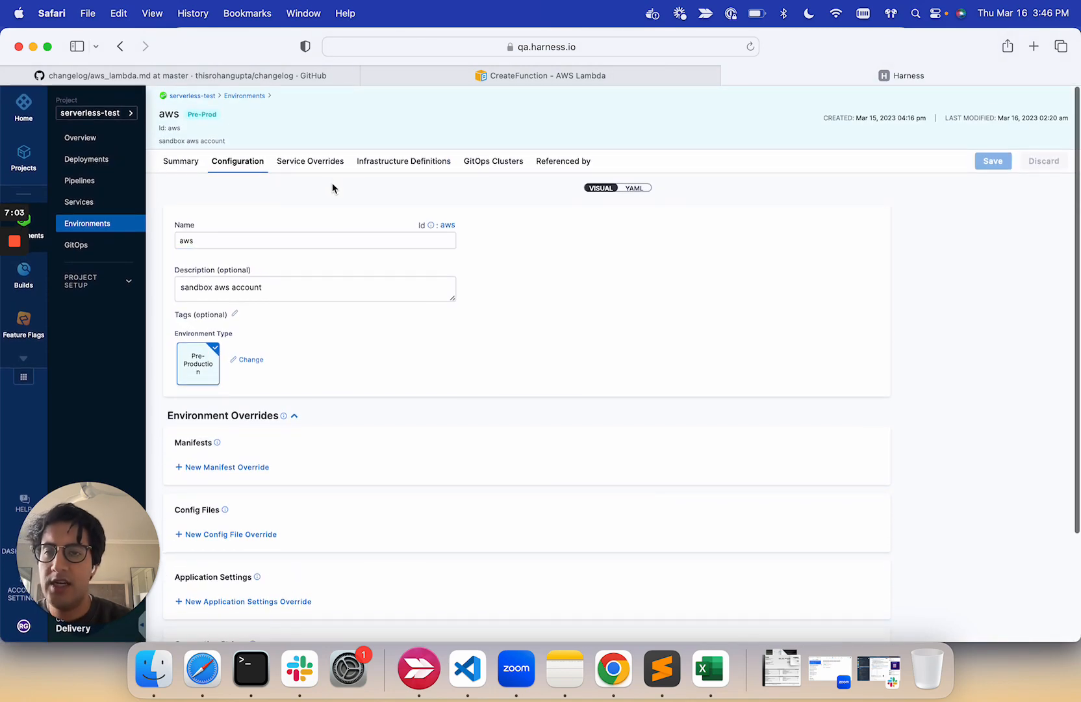
# Examine the aws-lambda infrastructure definition, including its deployment type, connector, region and the region's input type options, and close it without saving
pyautogui.click(388, 162)
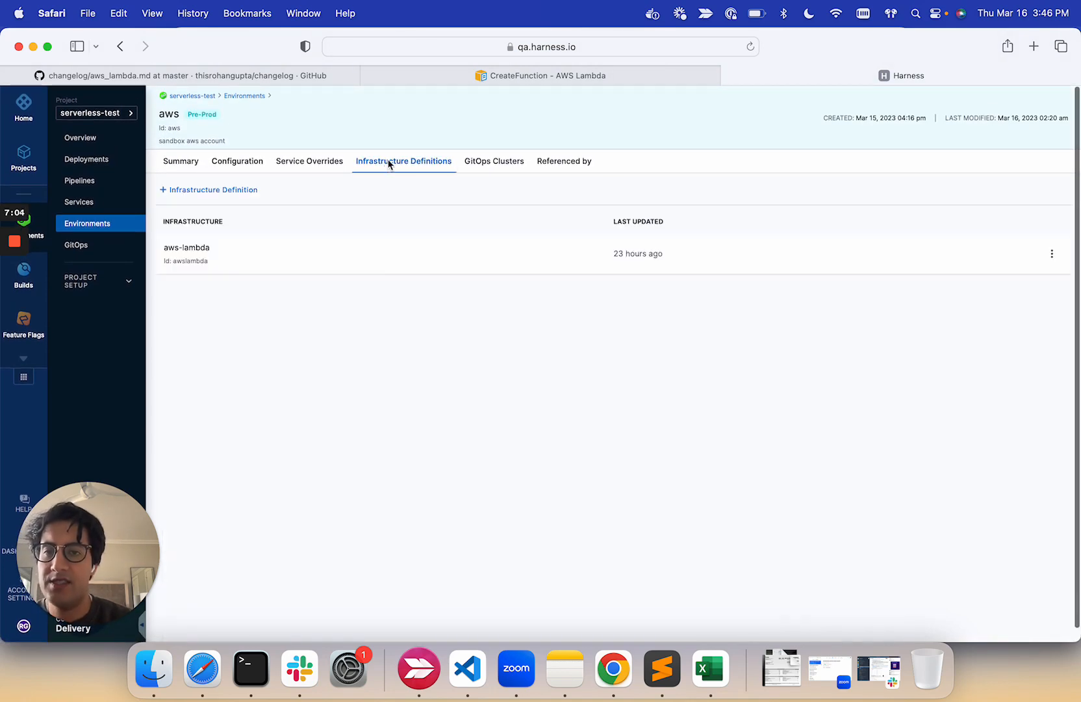
pyautogui.click(277, 239)
pyautogui.scroll(-2, 324, 299)
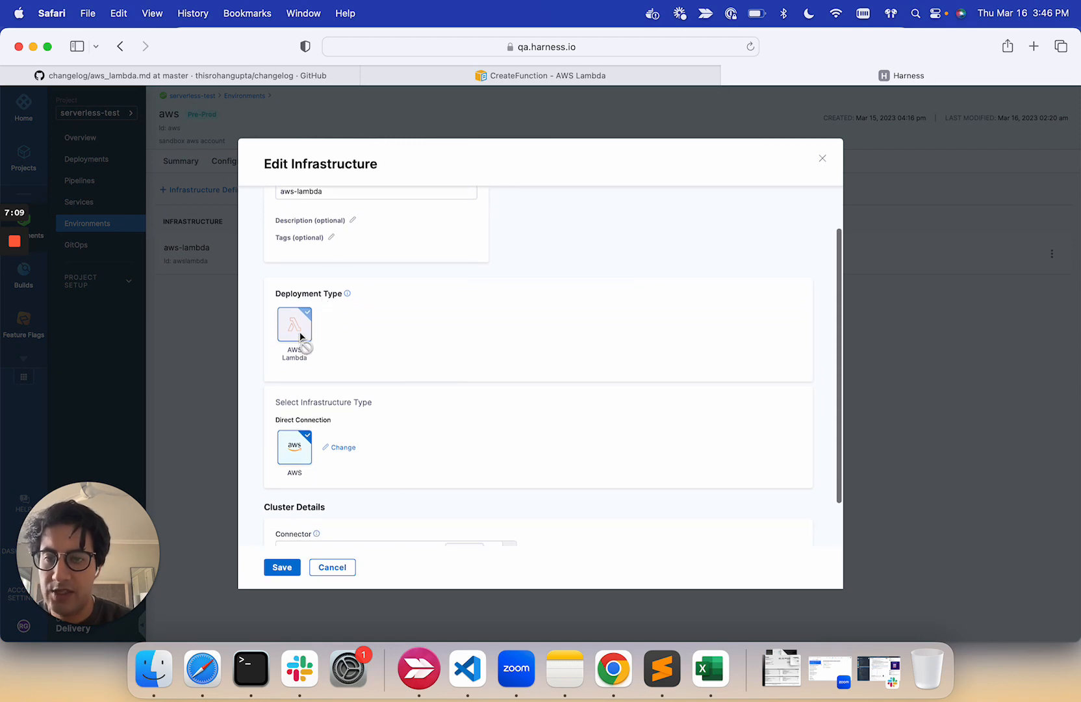
pyautogui.scroll(-5, 300, 344)
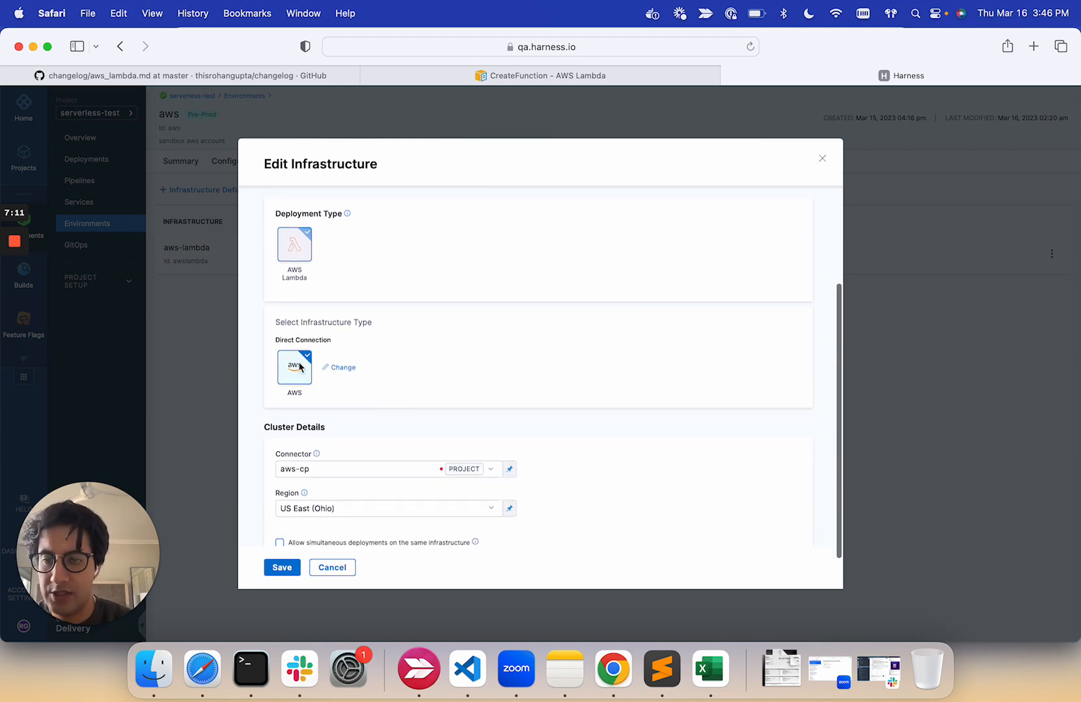
pyautogui.scroll(-2, 308, 388)
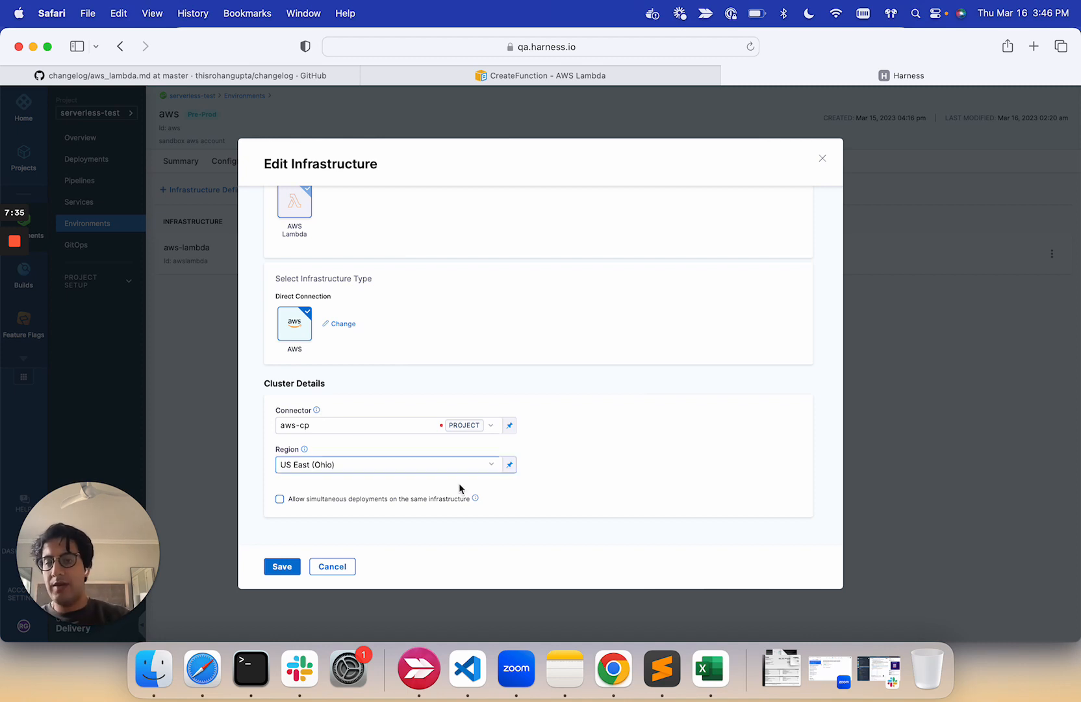
pyautogui.click(509, 464)
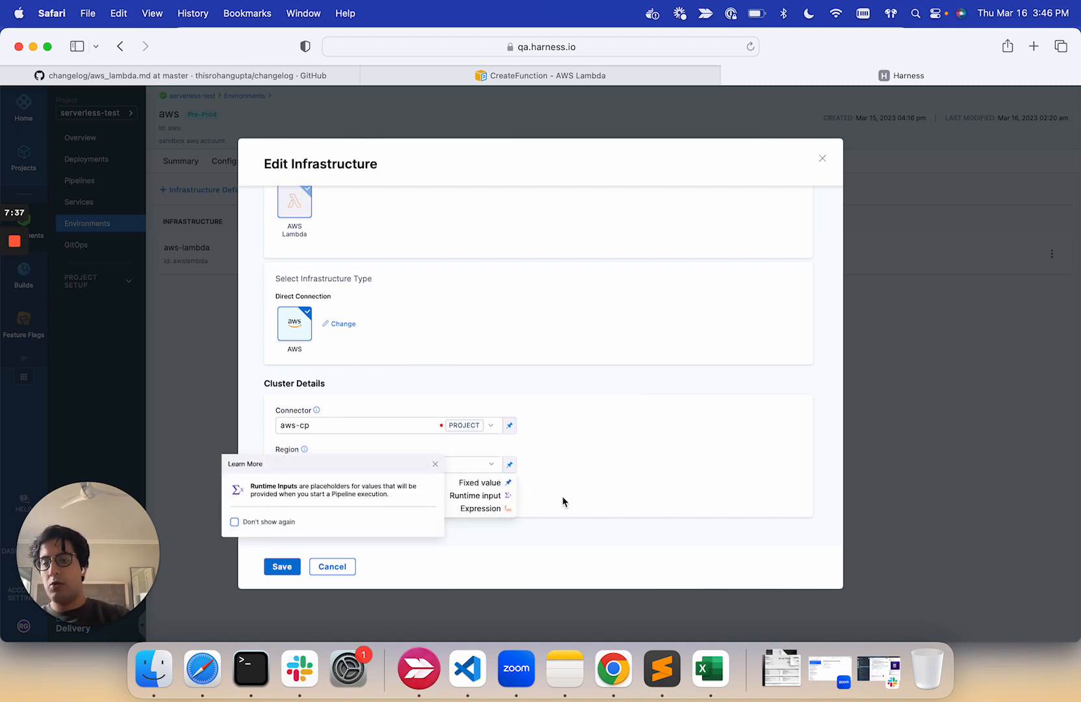
pyautogui.click(593, 492)
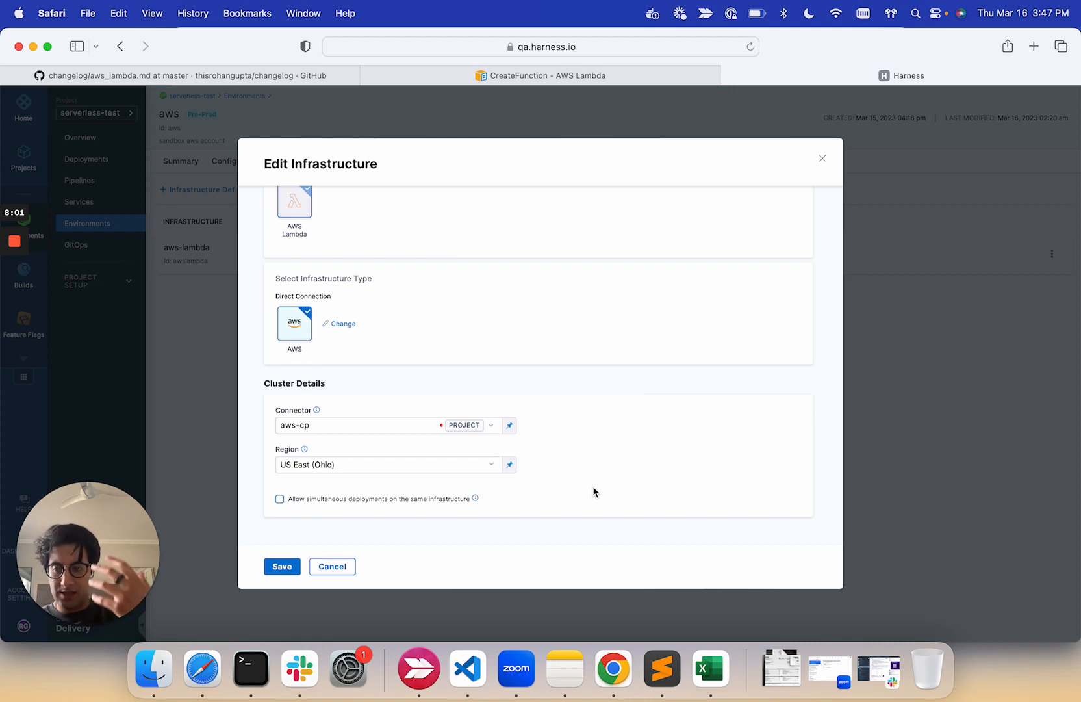
pyautogui.click(821, 161)
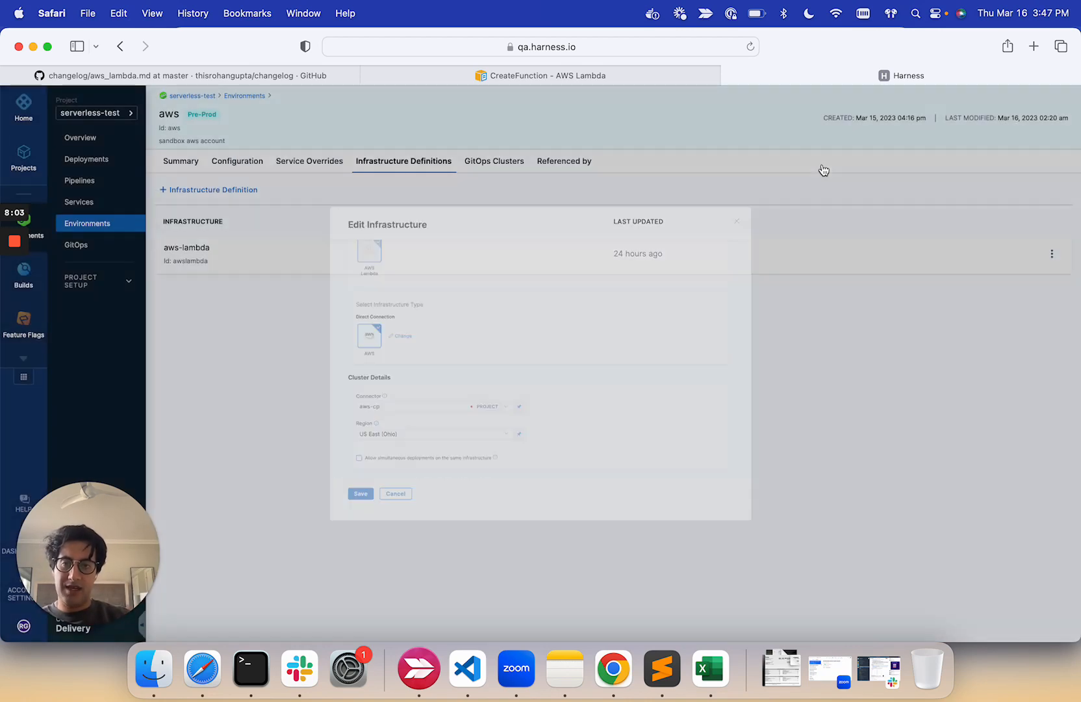
# Open the test-lambda pipeline and view the execution steps of its deploy stage
pyautogui.click(93, 188)
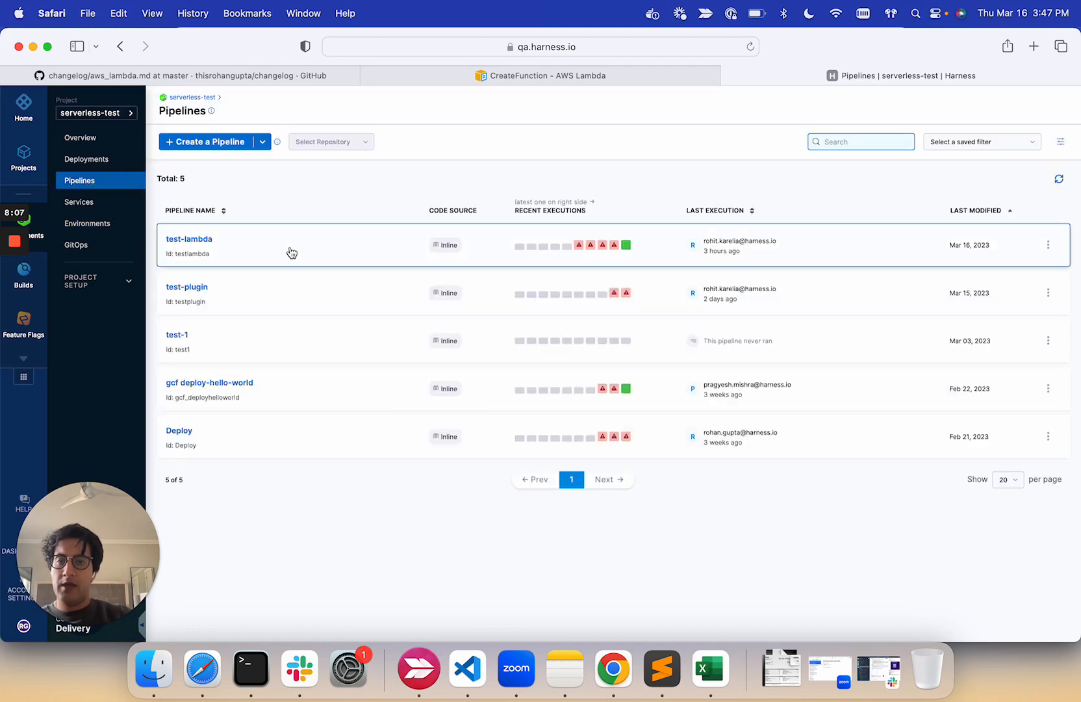
pyautogui.click(290, 251)
pyautogui.click(245, 220)
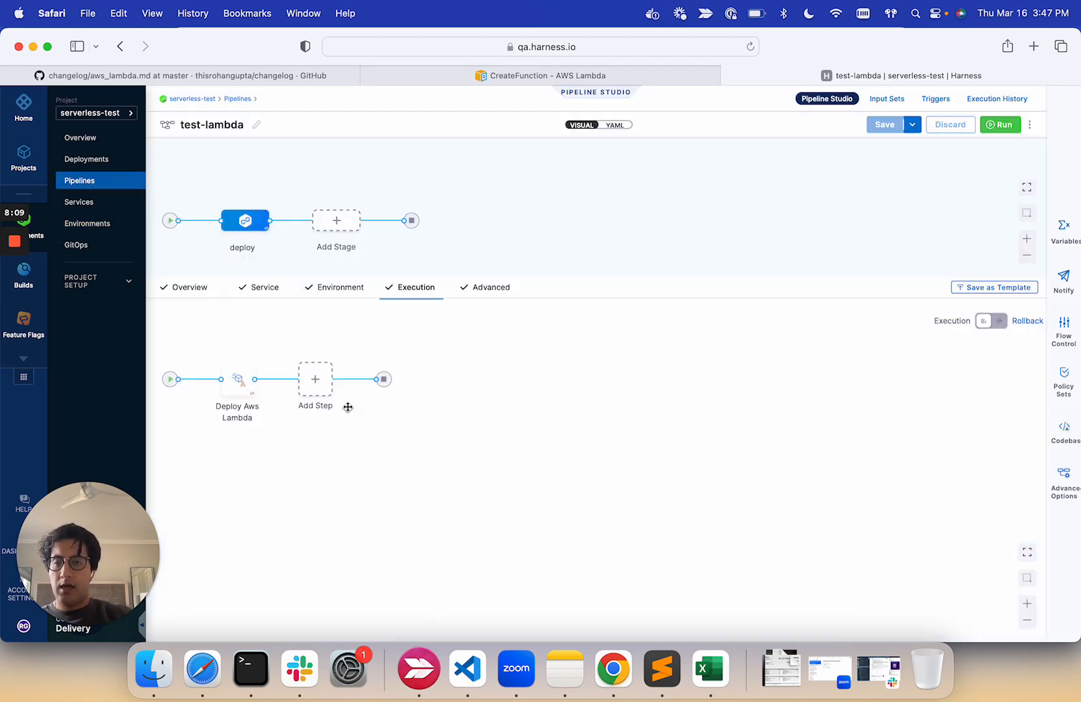
# Try adding a second Aws Lambda Deploy step to the deploy stage's execution, view its parameters, and remove it
pyautogui.click(316, 383)
pyautogui.click(387, 357)
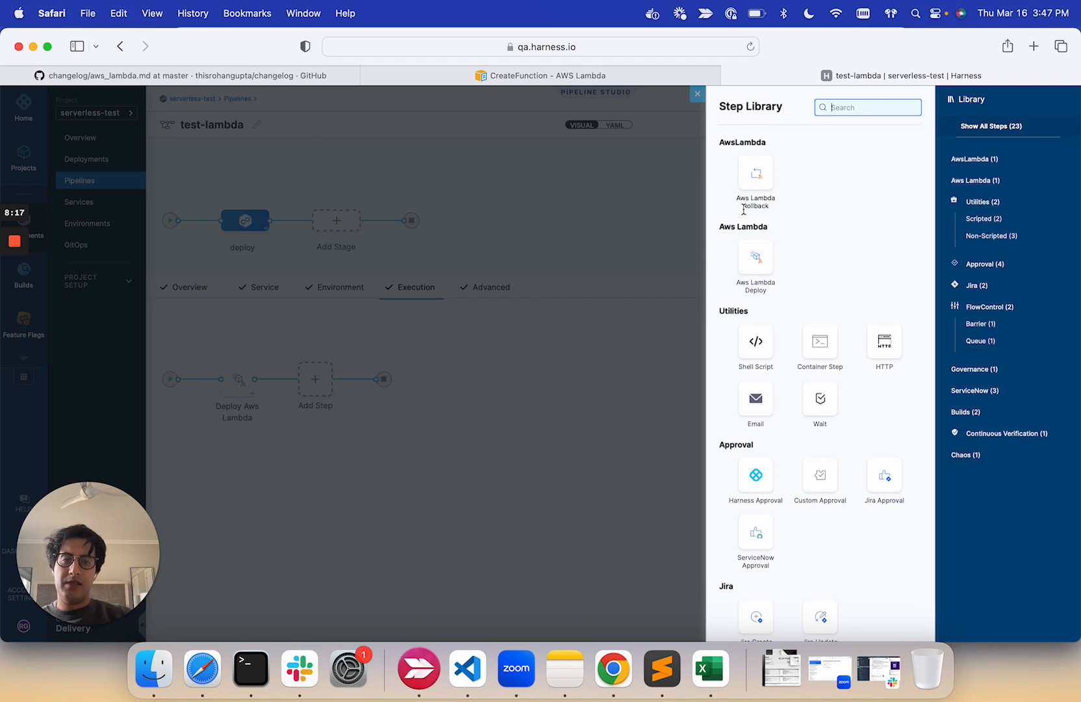
pyautogui.click(758, 258)
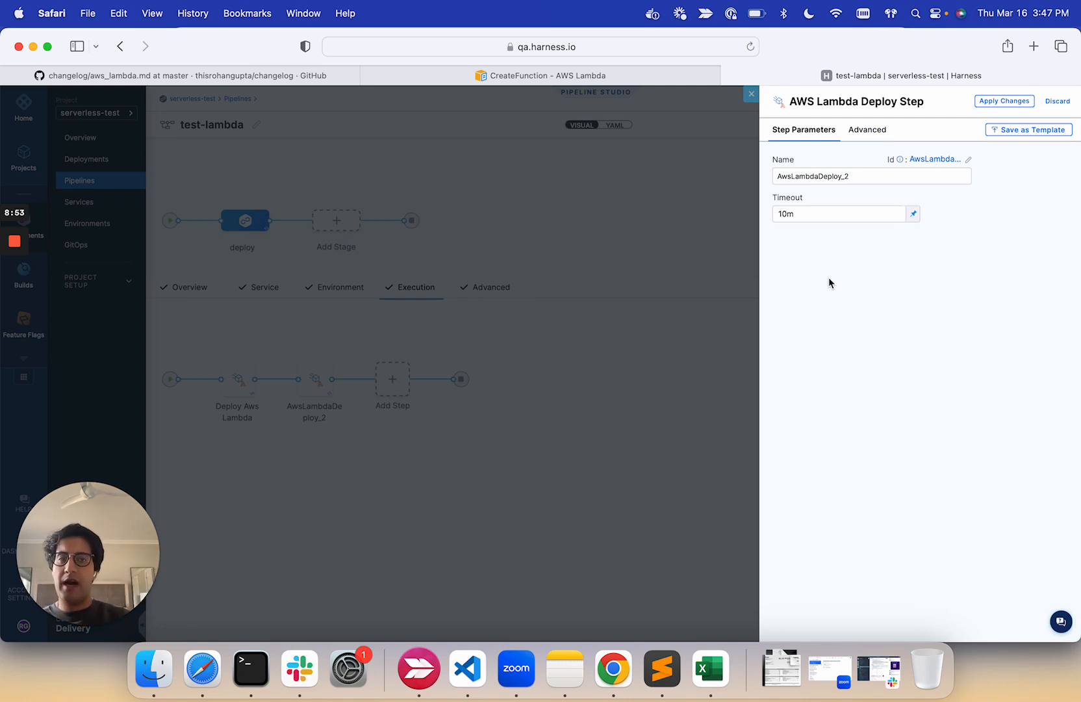
pyautogui.click(1067, 104)
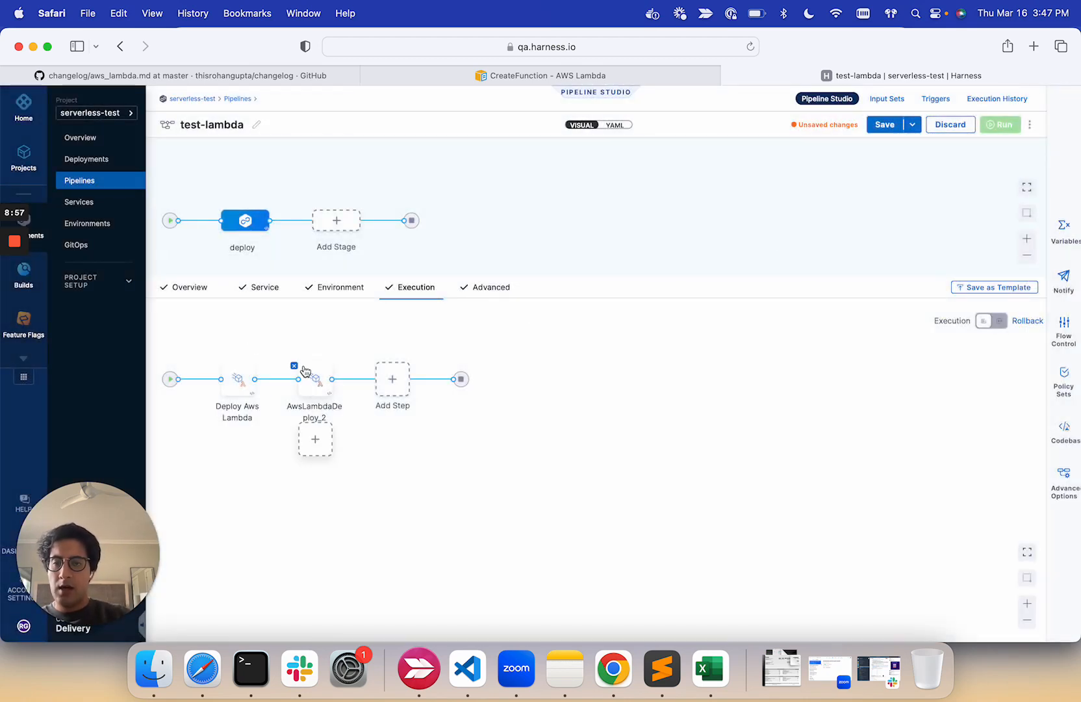
pyautogui.click(297, 367)
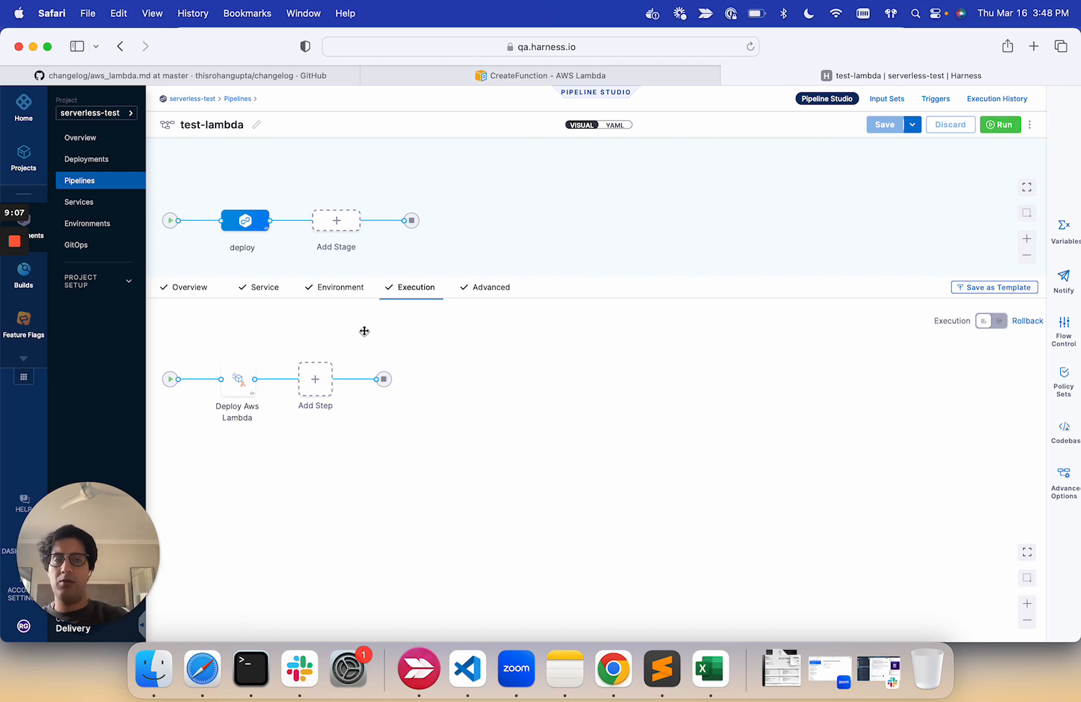
# Open execution 5 from test-lambda's execution history and examine the Fetch Manifests log of its Lambda deploy step in the console view
pyautogui.click(992, 100)
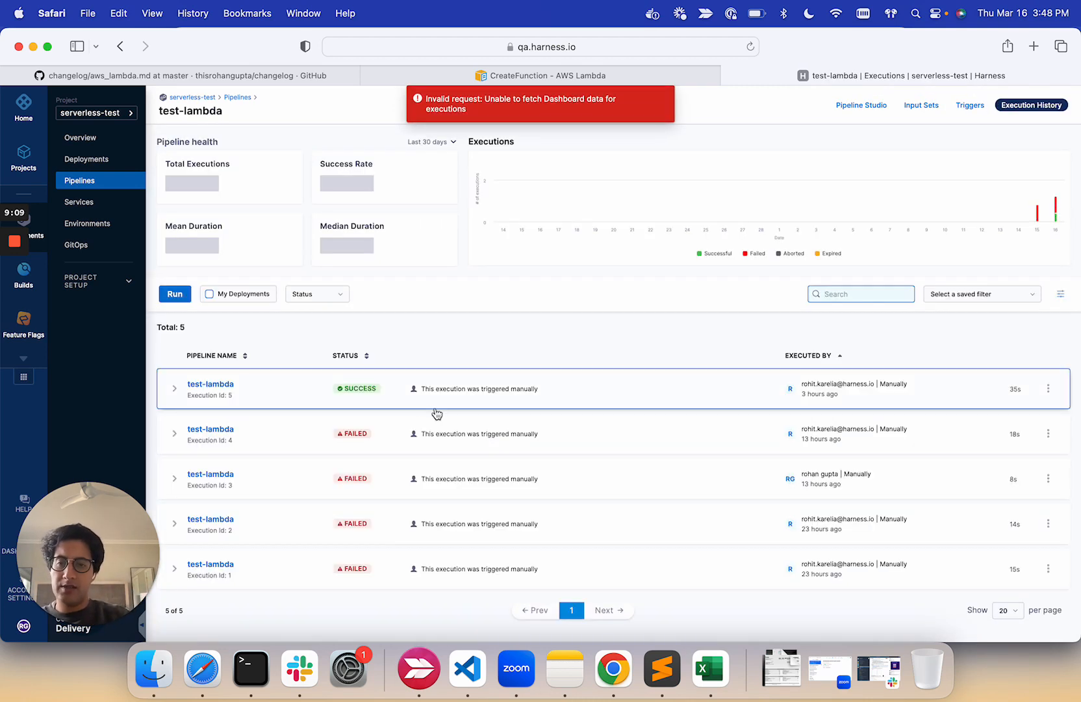
pyautogui.click(437, 413)
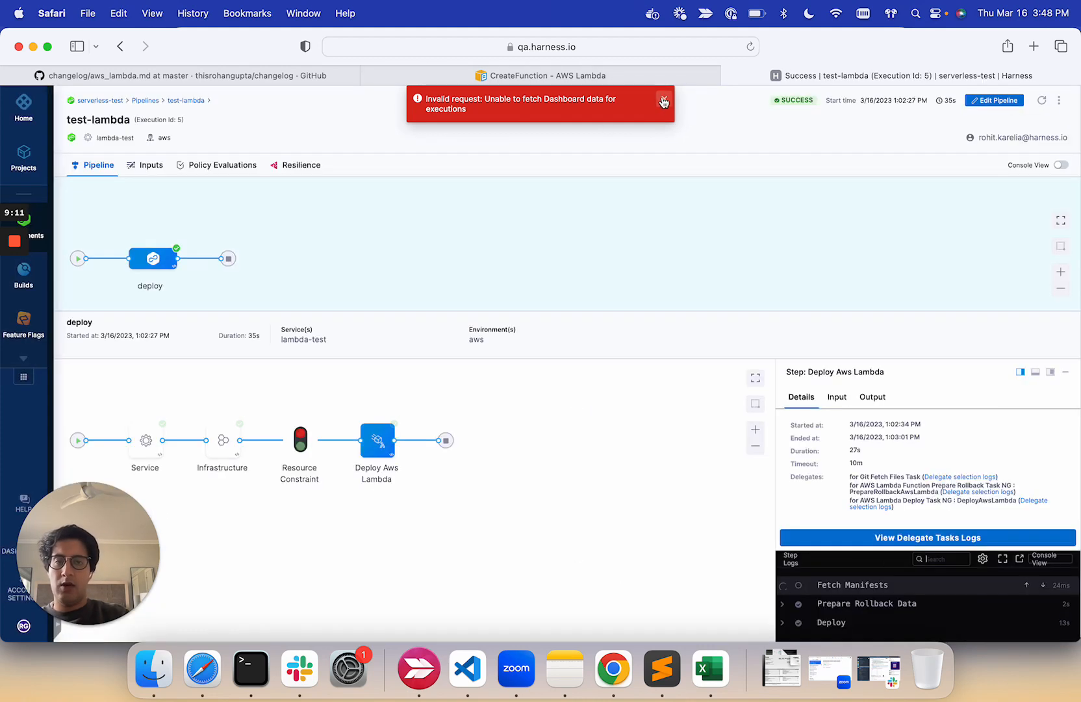
pyautogui.click(664, 99)
pyautogui.scroll(-3, 582, 501)
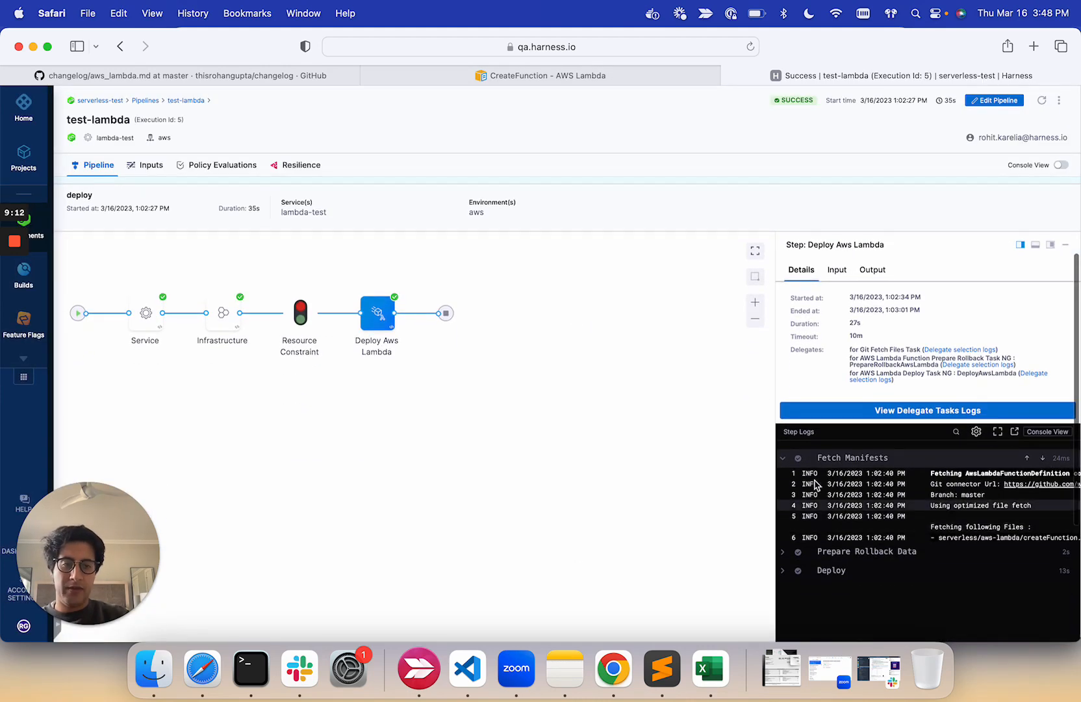
pyautogui.click(1046, 432)
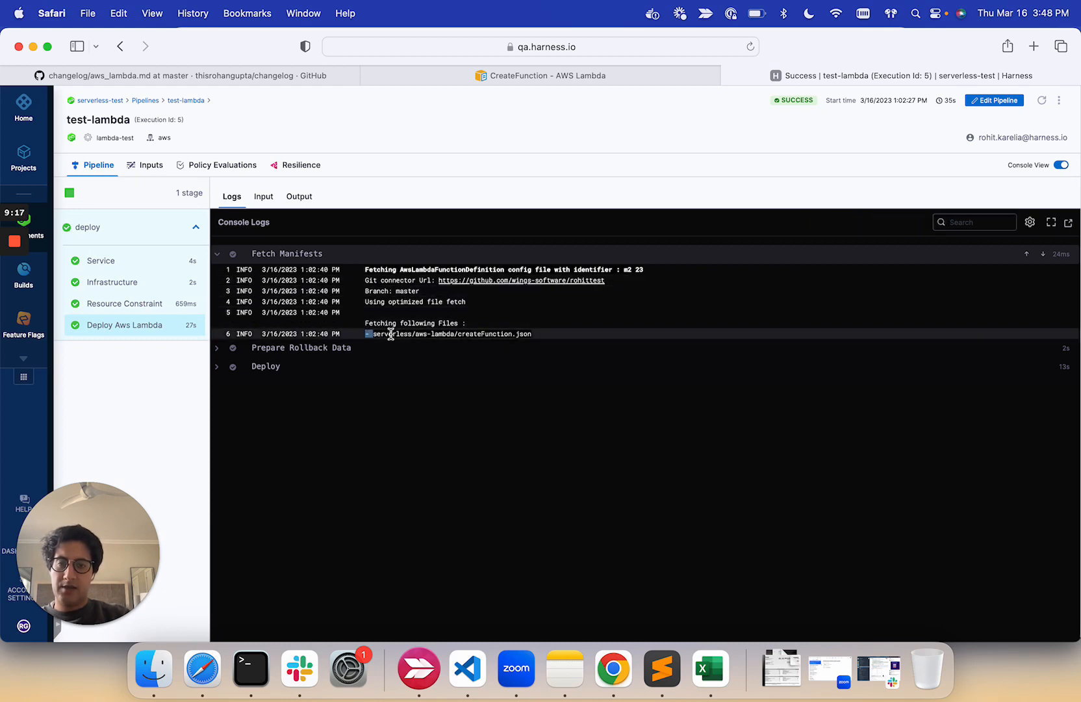
pyautogui.moveTo(365, 333); pyautogui.dragTo(530, 334)
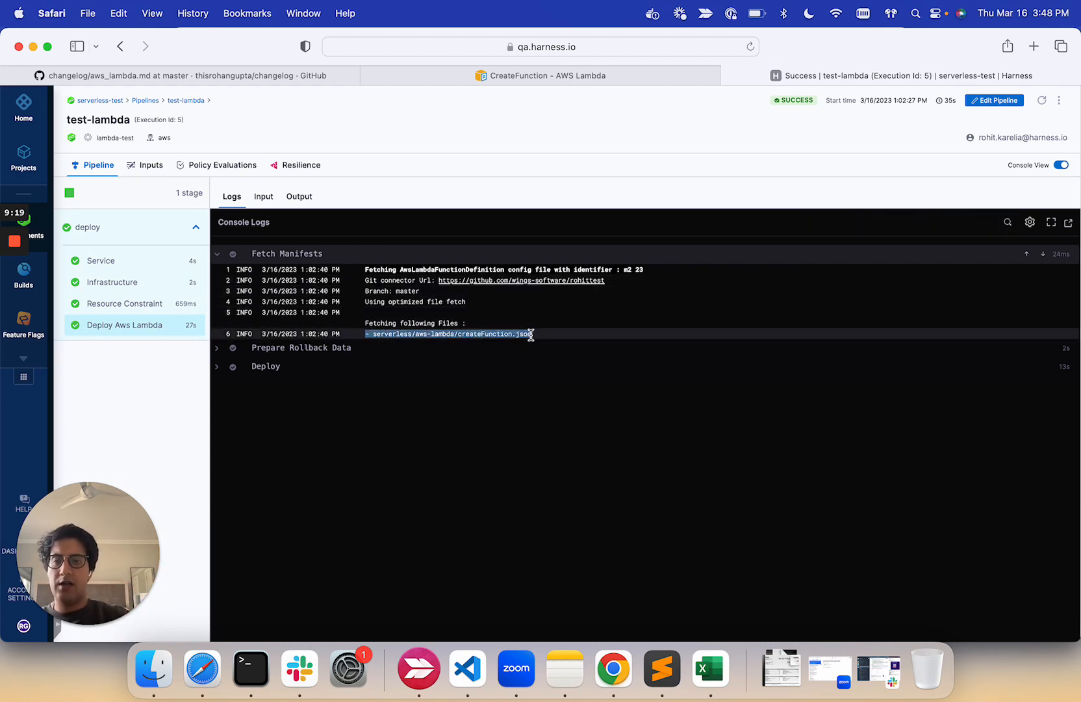
# Examine the Prepare Rollback Data and Deploy logs of the Deploy Aws Lambda step, and view the step's outputs
pyautogui.click(218, 354)
pyautogui.click(218, 354)
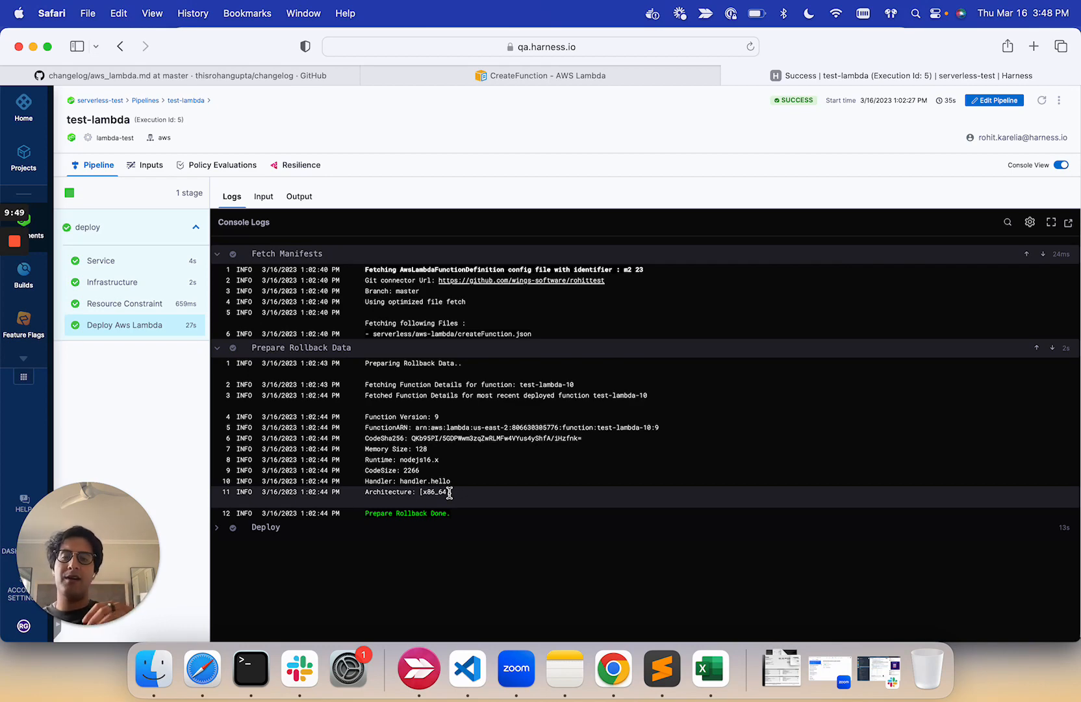
pyautogui.click(281, 531)
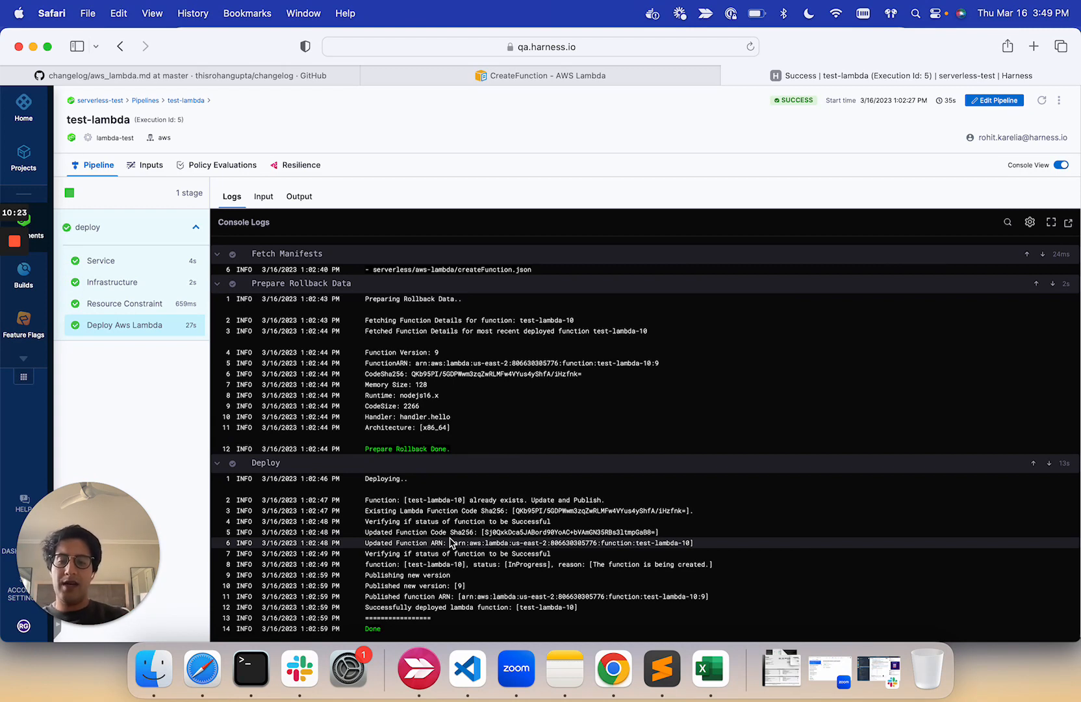
pyautogui.moveTo(366, 607); pyautogui.dragTo(584, 610)
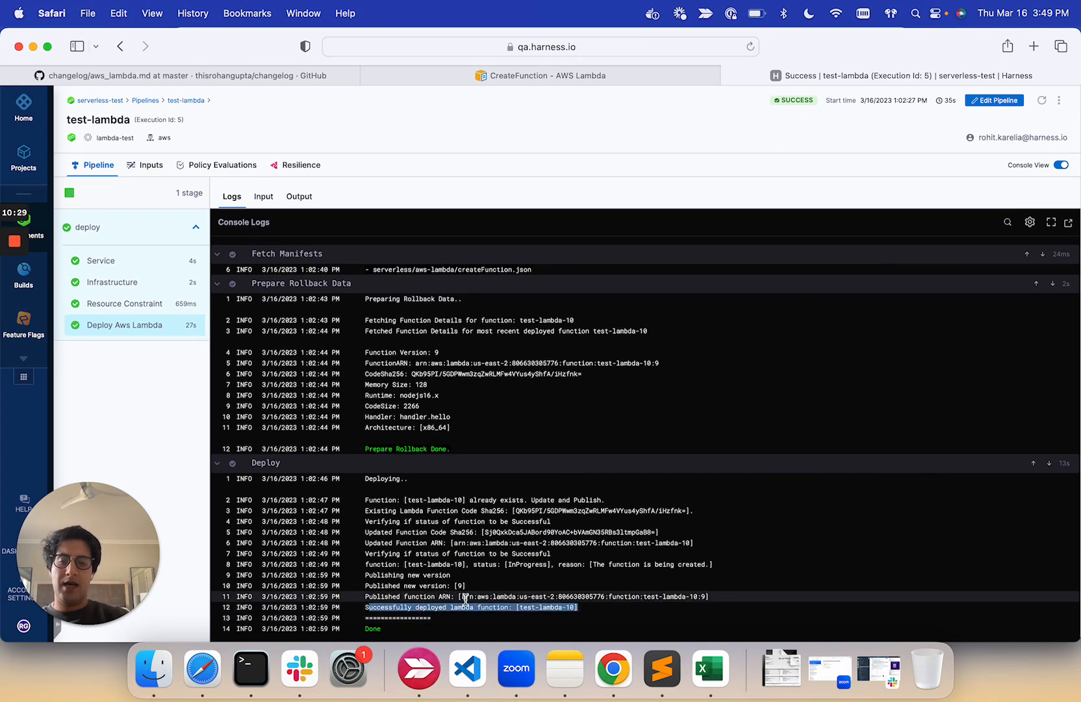
pyautogui.moveTo(465, 599); pyautogui.dragTo(710, 599)
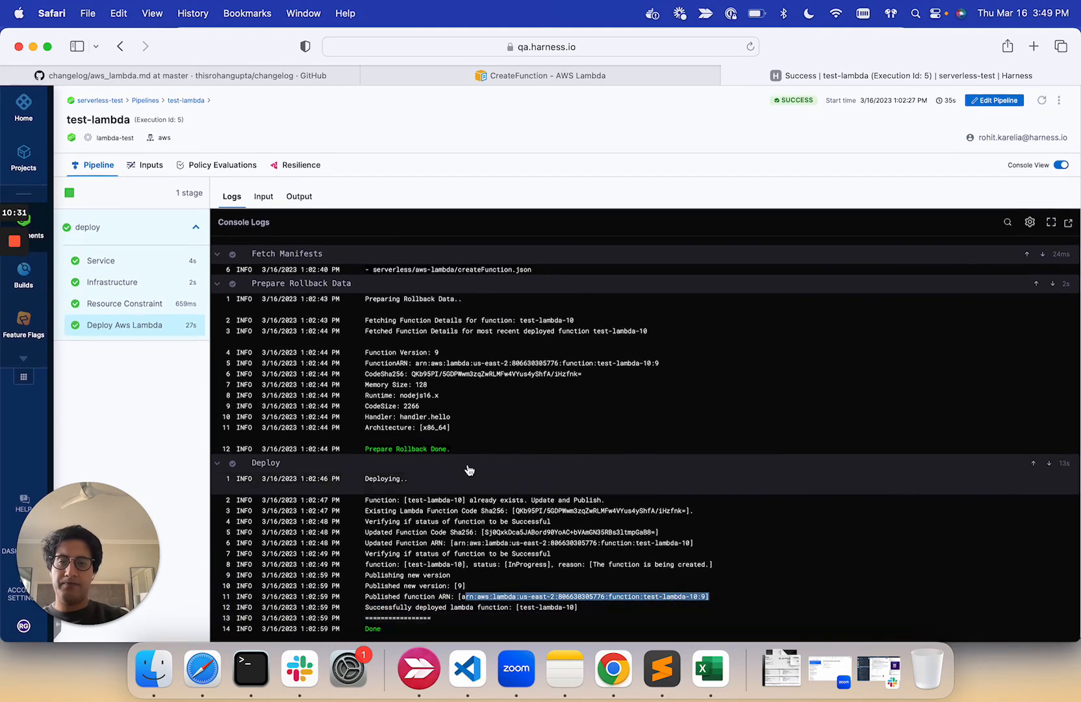
pyautogui.click(299, 195)
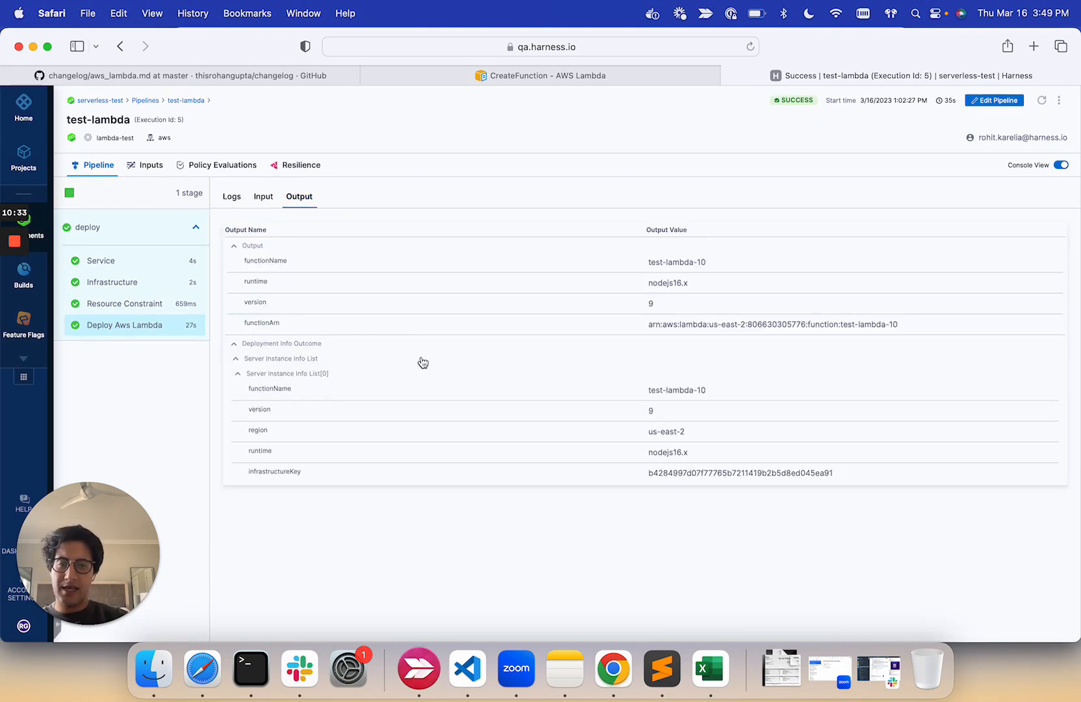